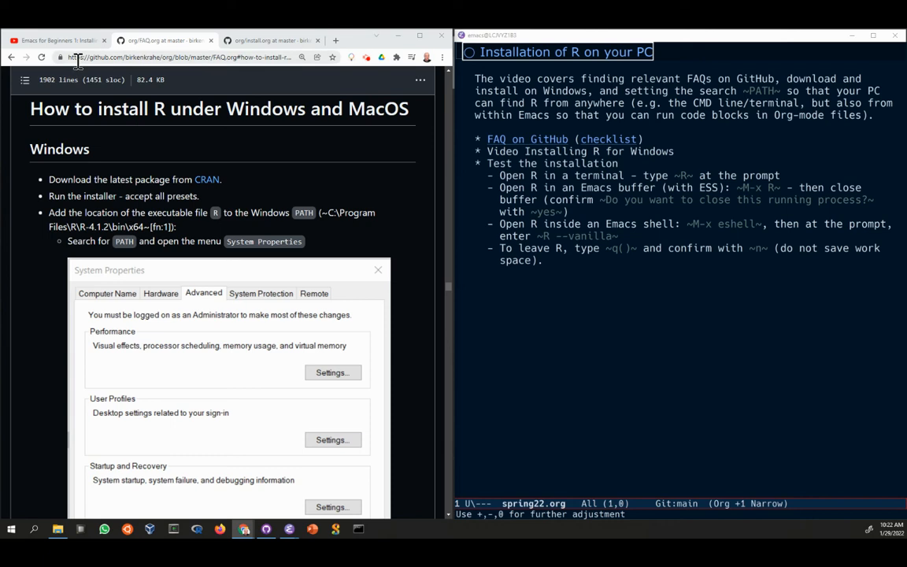
click(68, 58)
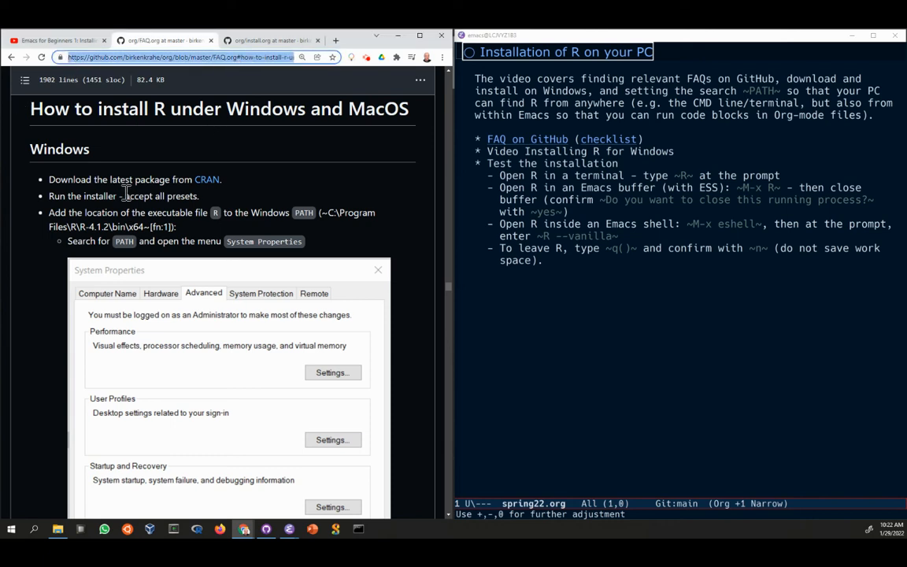
click(331, 158)
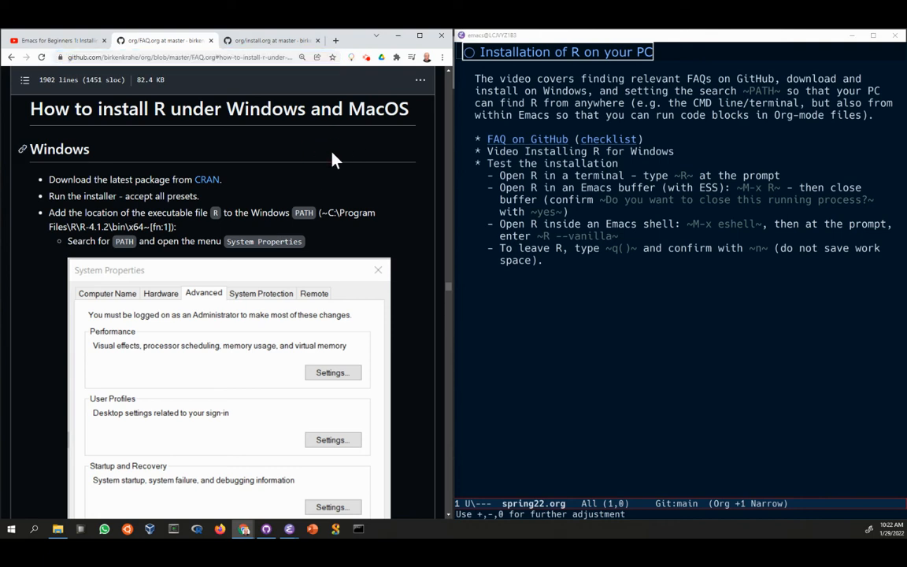
Open a new browser tab in a separate window beside the FAQ page and load r-project.org
click(335, 40)
drag(283, 40, 482, 49)
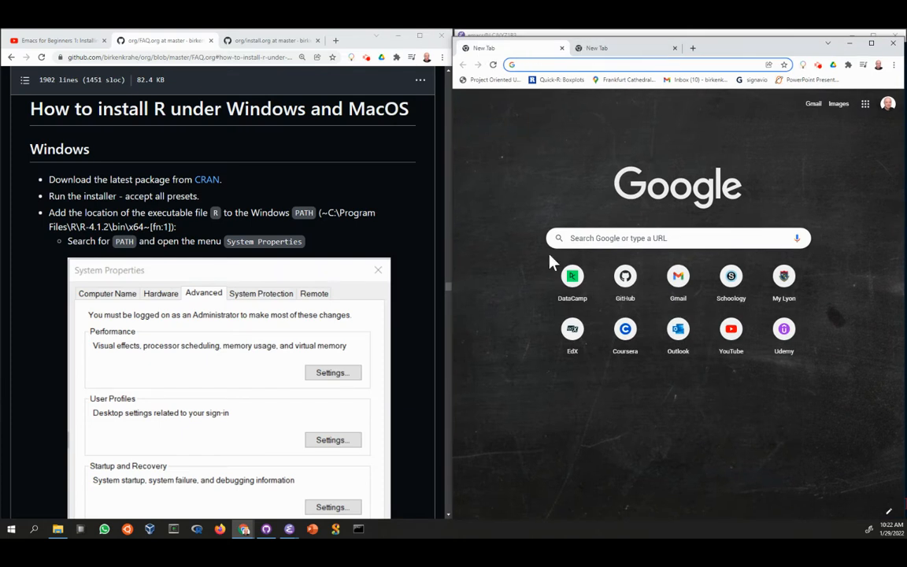
text(r-)
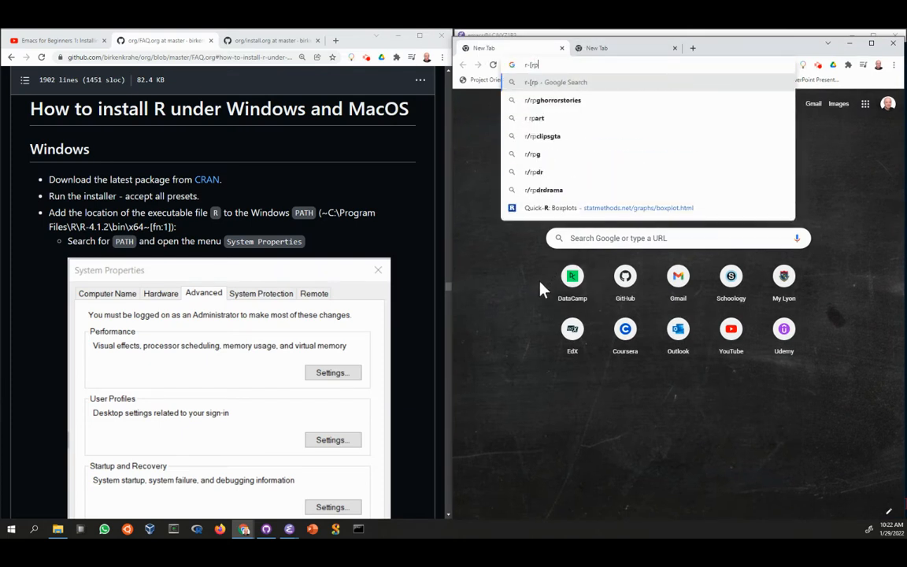
text(project)
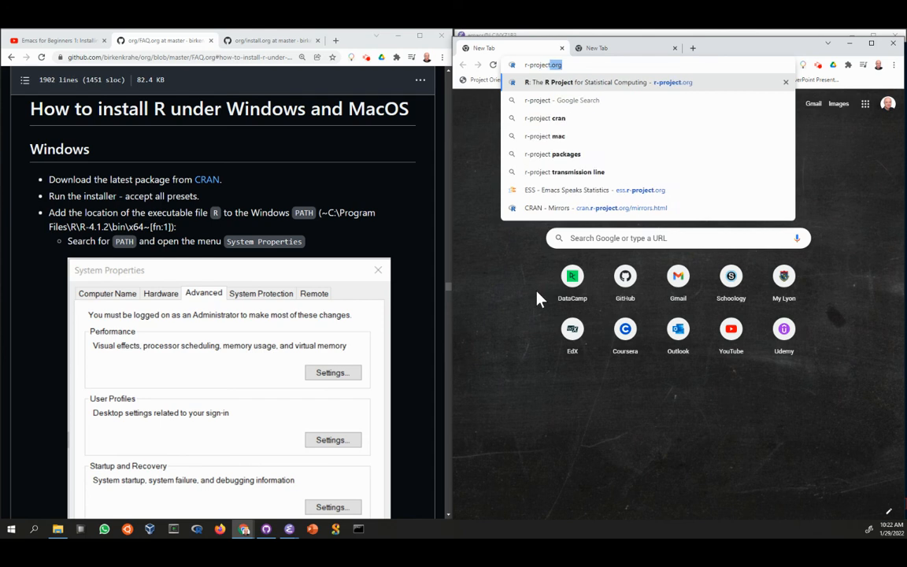
key(Return)
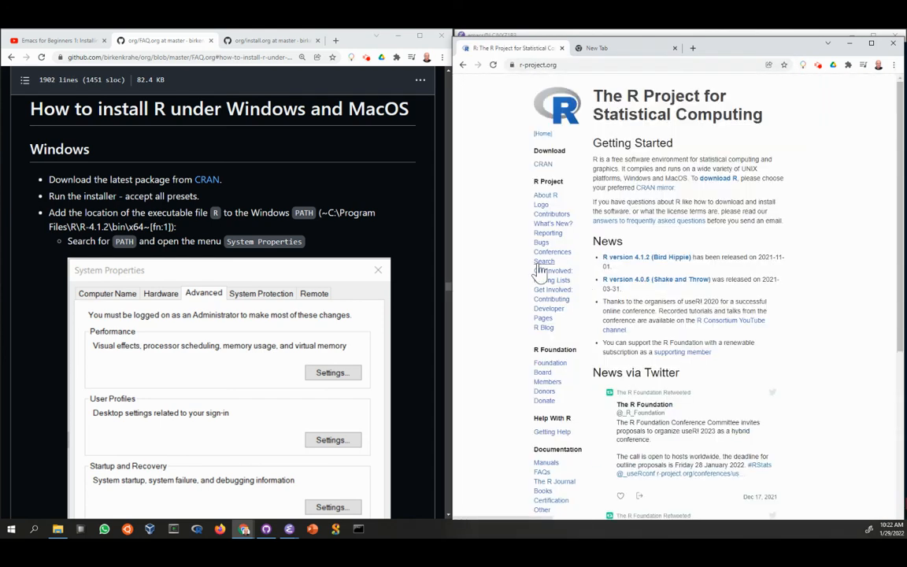
Go through CRAN's 0-Cloud mirror to the Windows download page for installing R for the first time
click(542, 165)
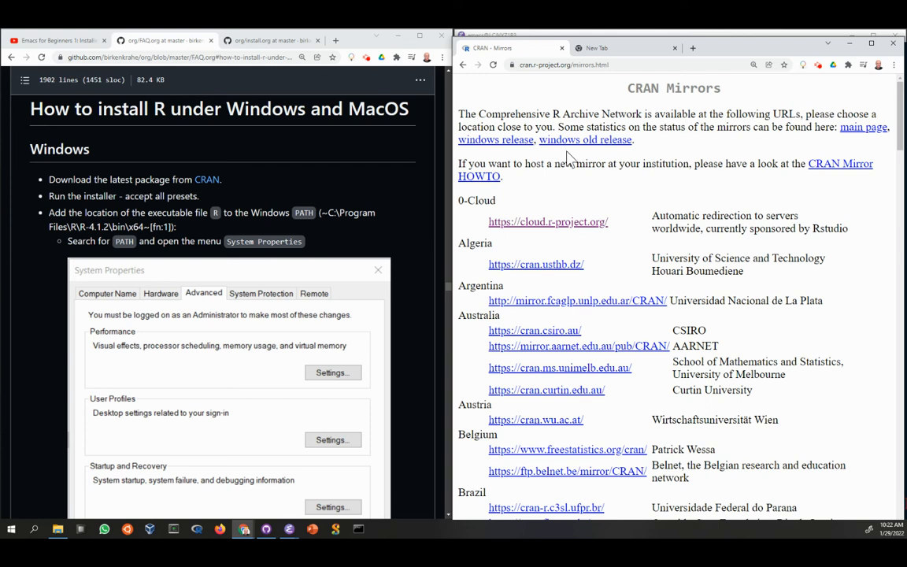
click(542, 225)
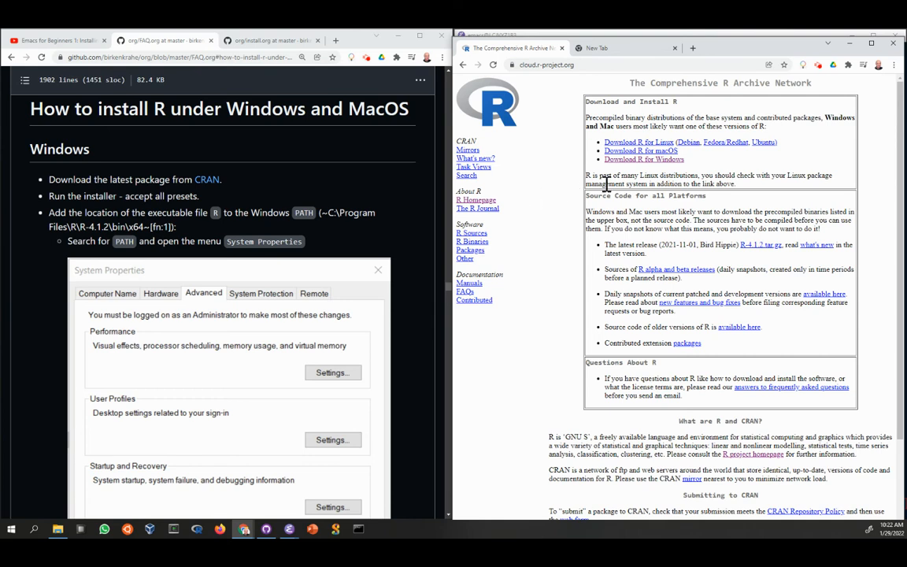
click(646, 160)
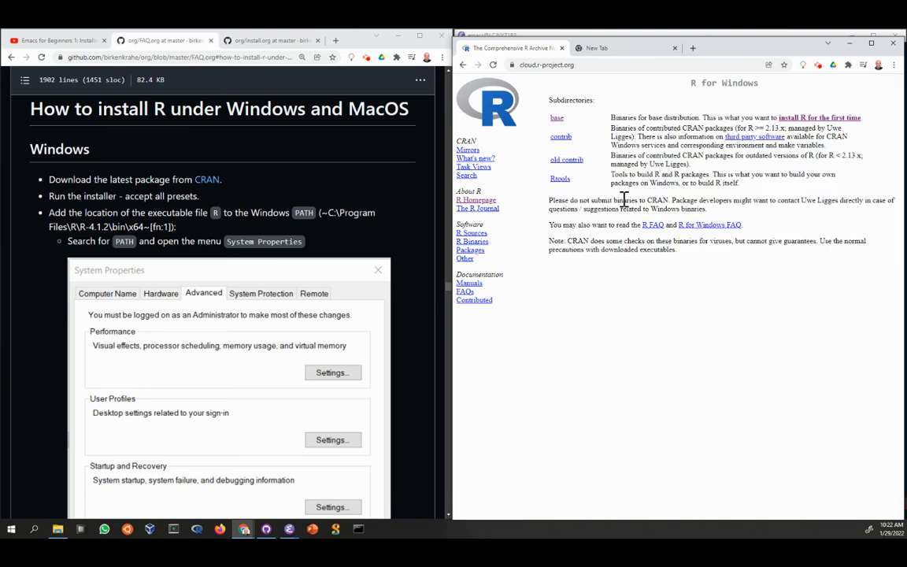
drag(634, 107, 551, 120)
click(670, 117)
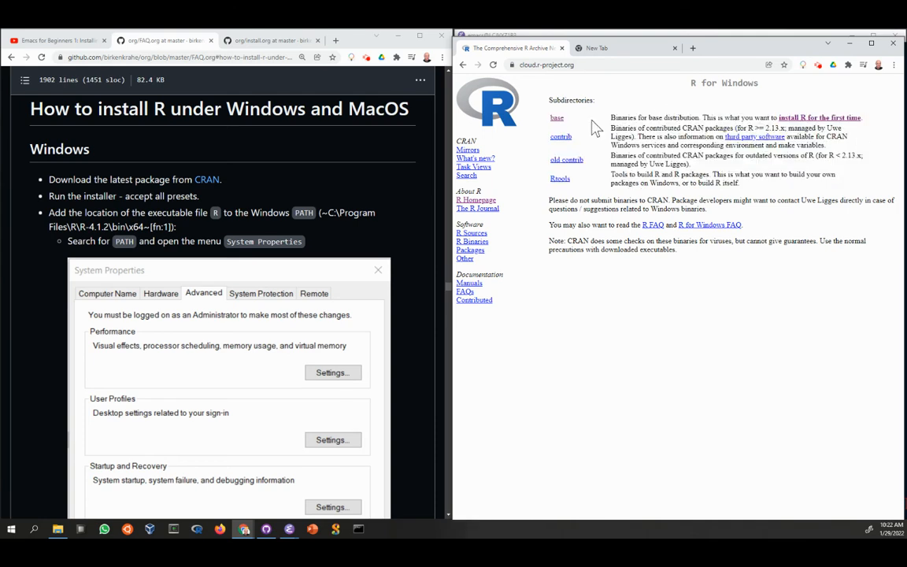
click(809, 120)
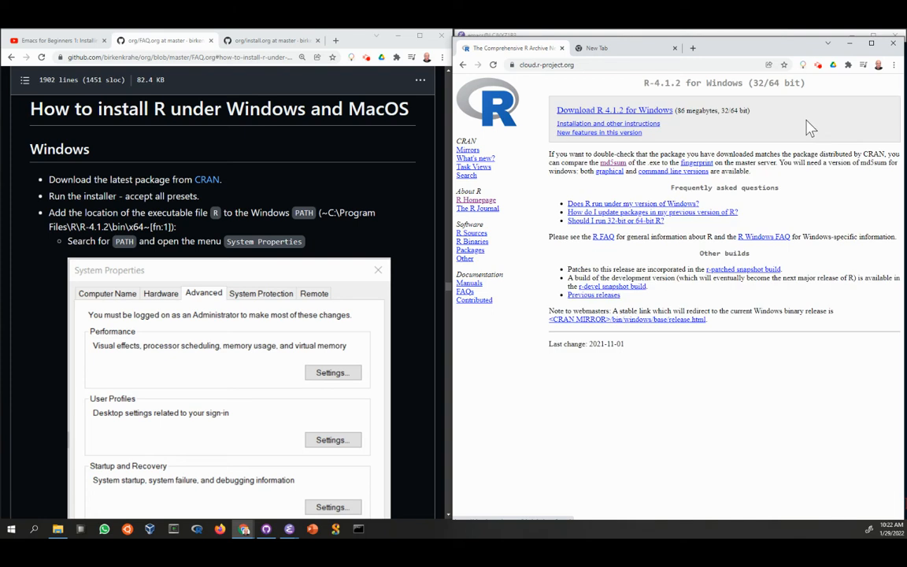
Download R 4.1.2 for Windows, saving the installer as R-4.1.2-win in the ds205 assignments org-mode folder
click(583, 114)
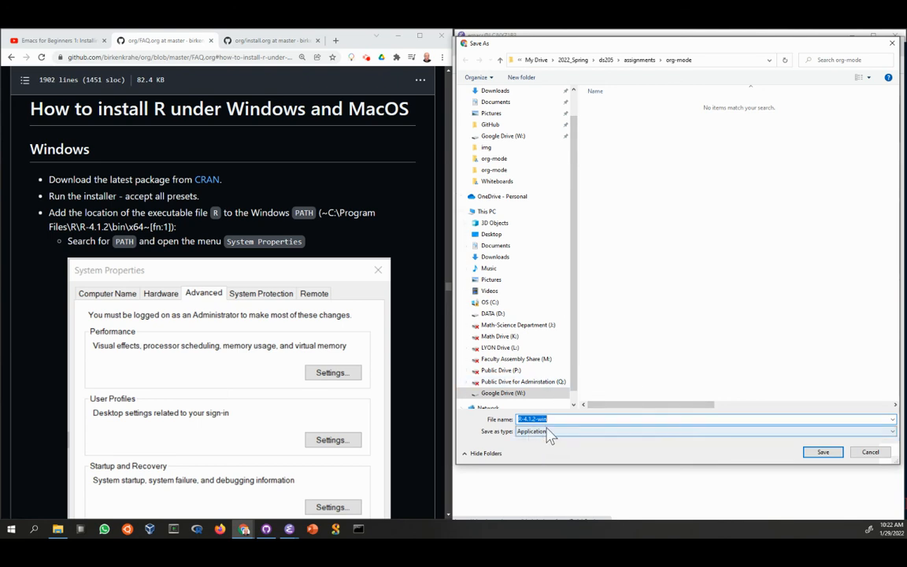
click(821, 455)
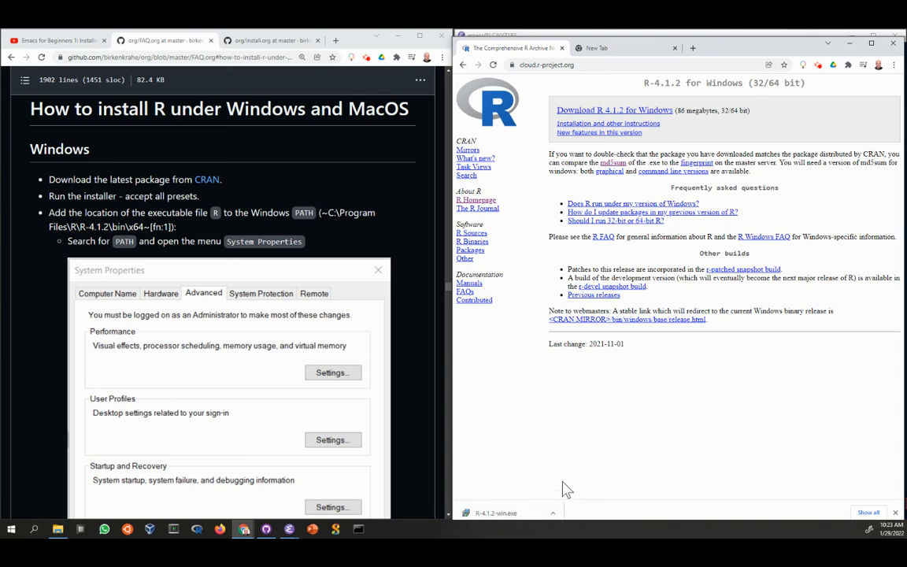
Run the downloaded R-4.1.2-win.exe installer with English as the setup language
click(504, 515)
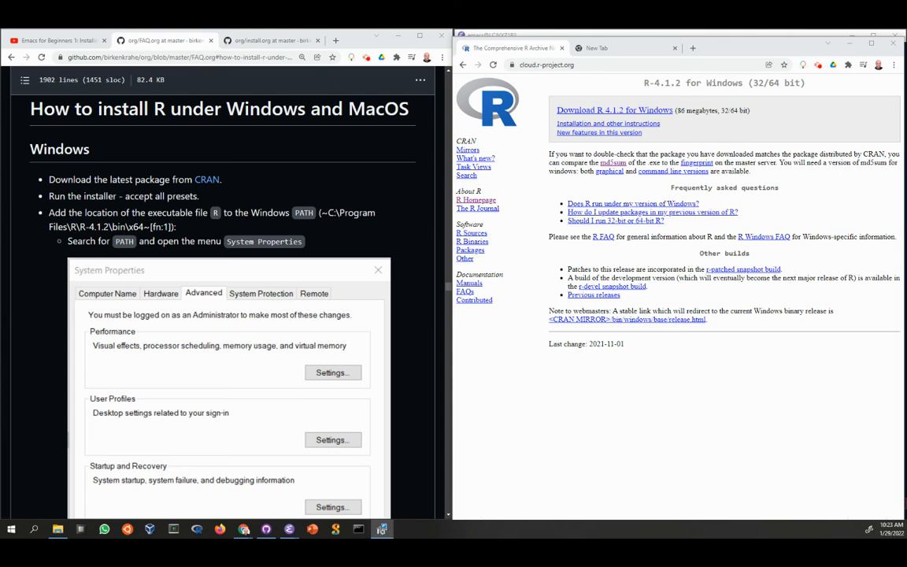
drag(2, 197, 567, 356)
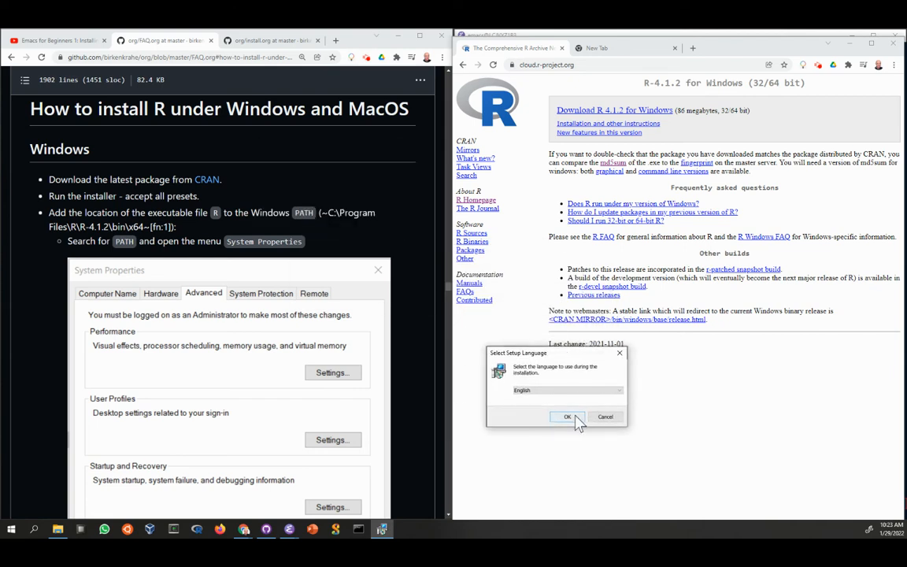
click(570, 419)
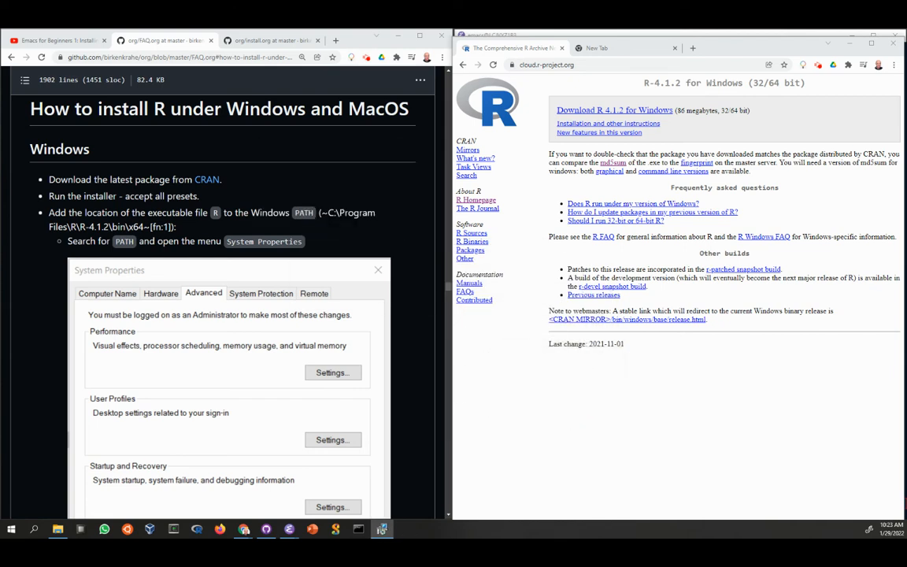
drag(2, 236, 448, 167)
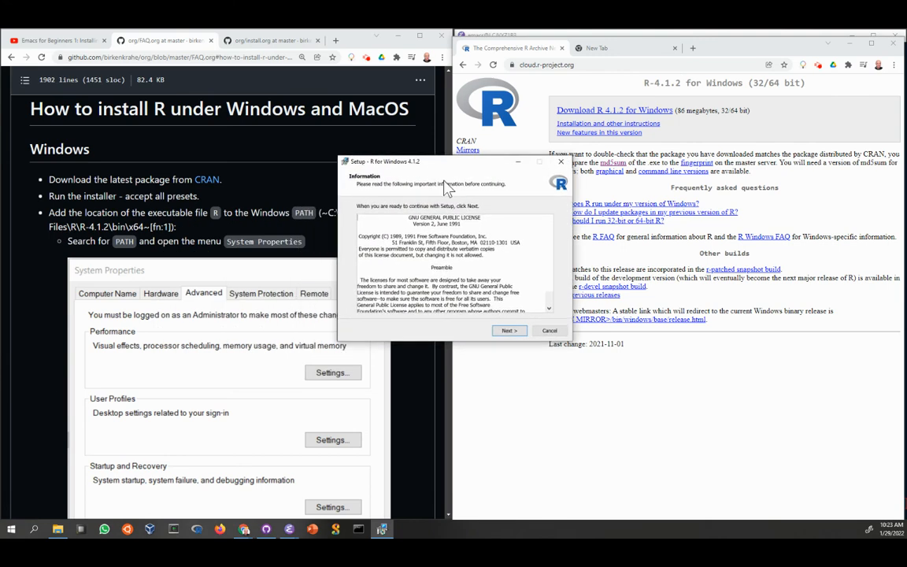
Continue past the licence information to the destination folder page, and exit the R setup without installing
click(509, 331)
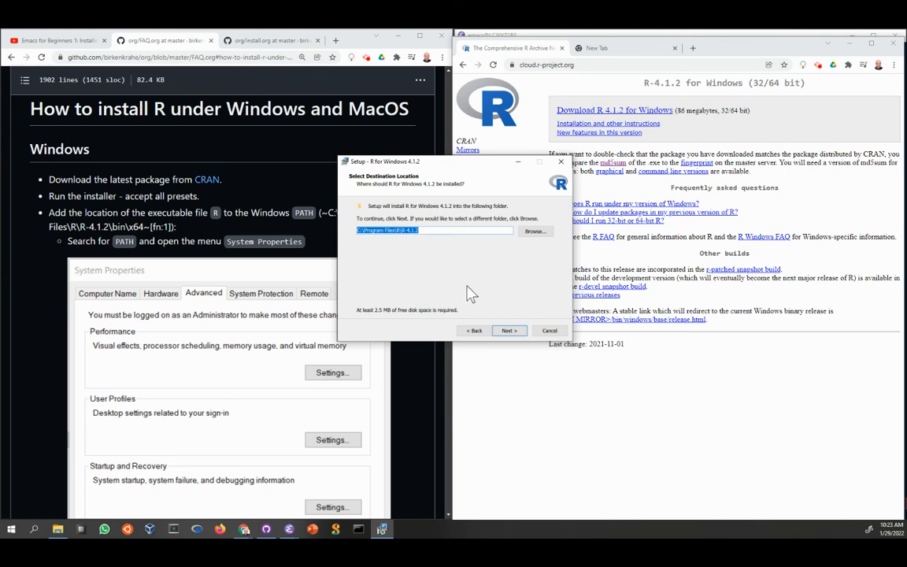
click(550, 330)
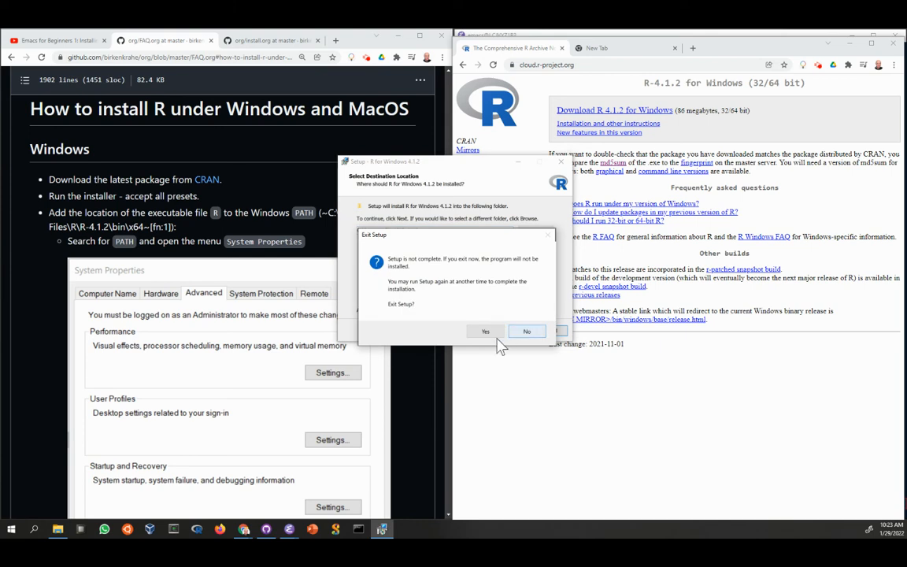
click(488, 331)
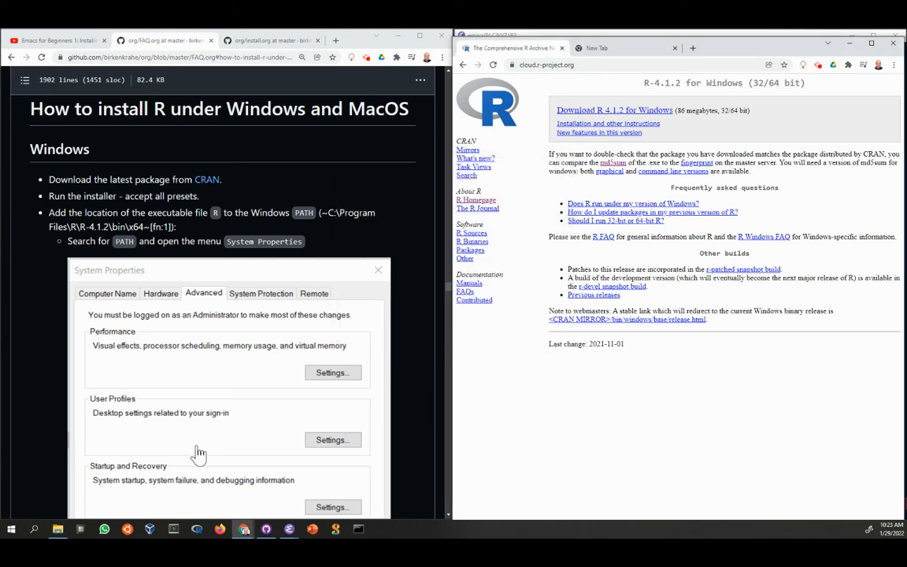
Search Windows for PATH and open the system environment variables settings, placing the System Properties dialog over the FAQ page
click(34, 530)
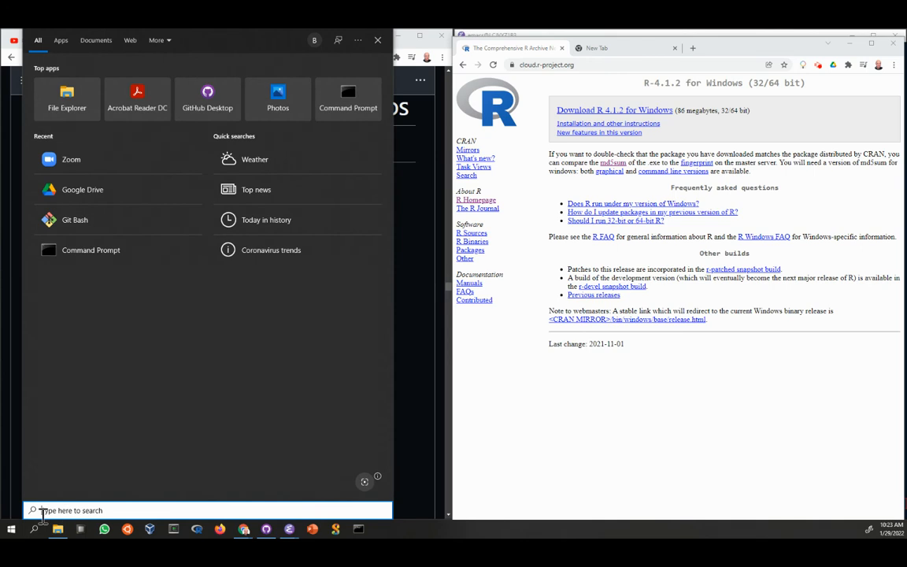
text(PATH)
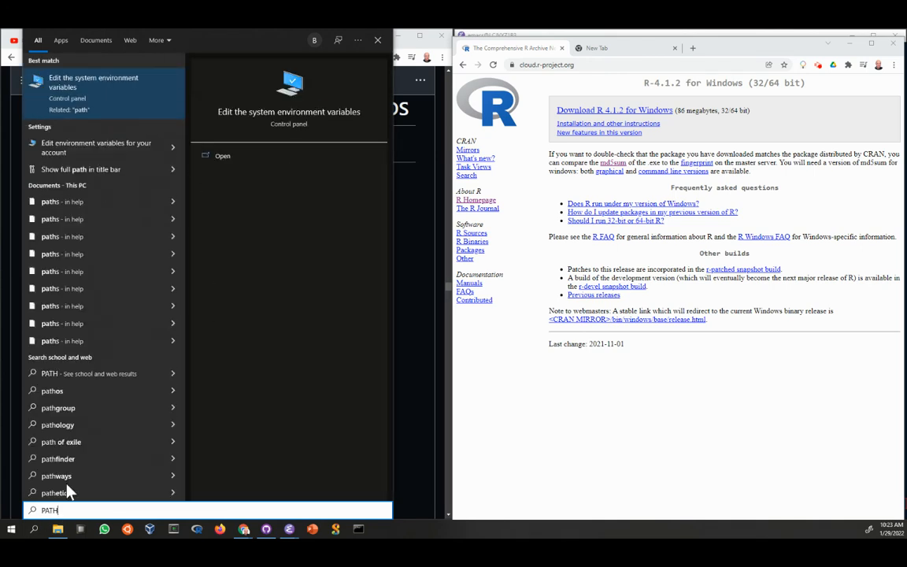
click(110, 107)
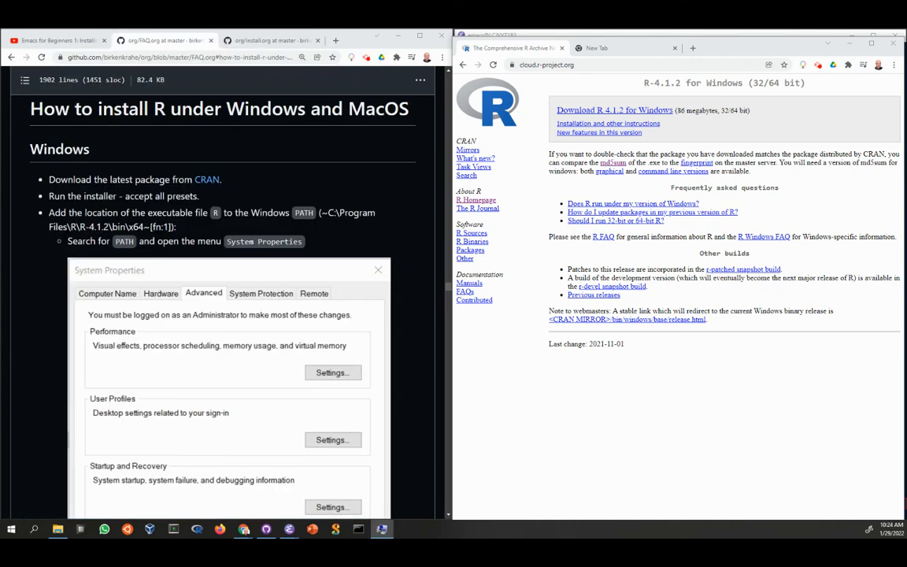
drag(1, 128, 240, 145)
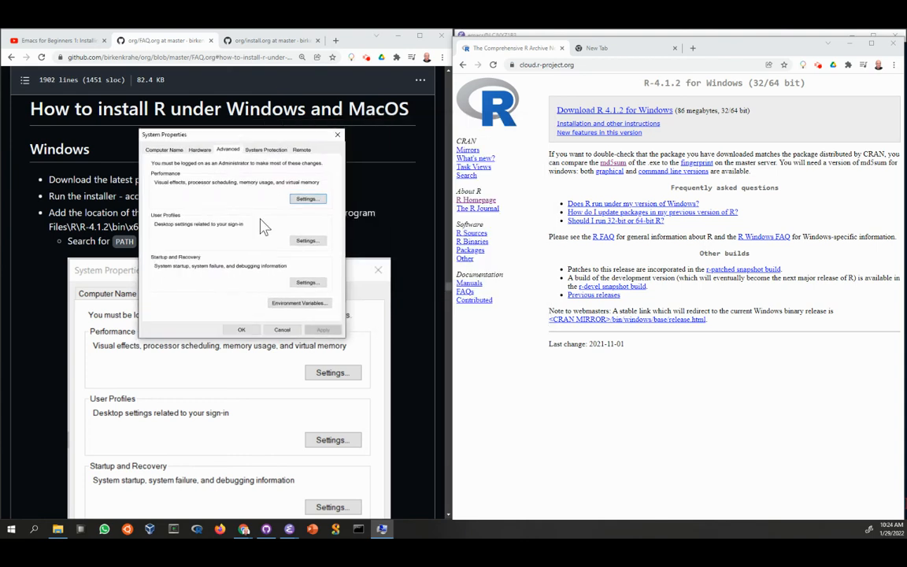
Open the user variable Path for editing from the environment variables, and move its dialog over the FAQ page
click(280, 308)
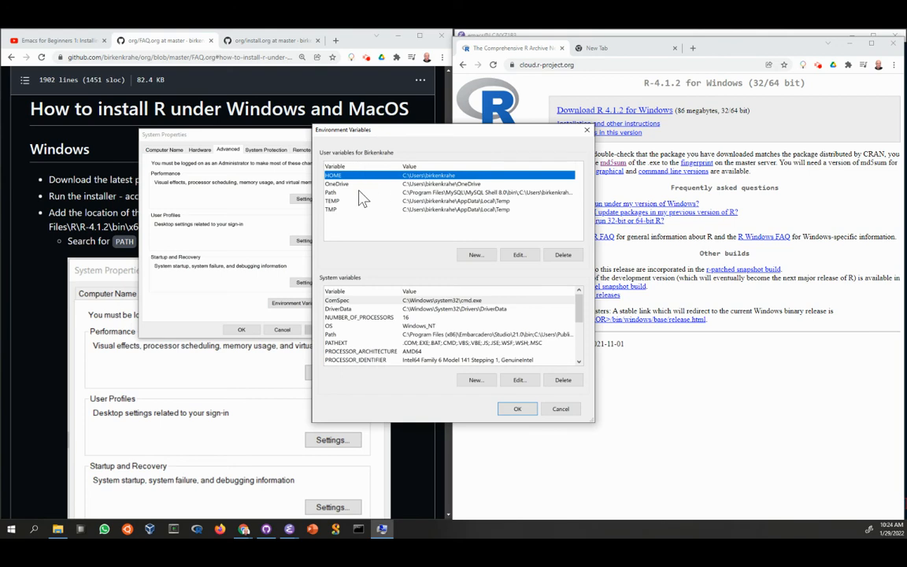
click(334, 192)
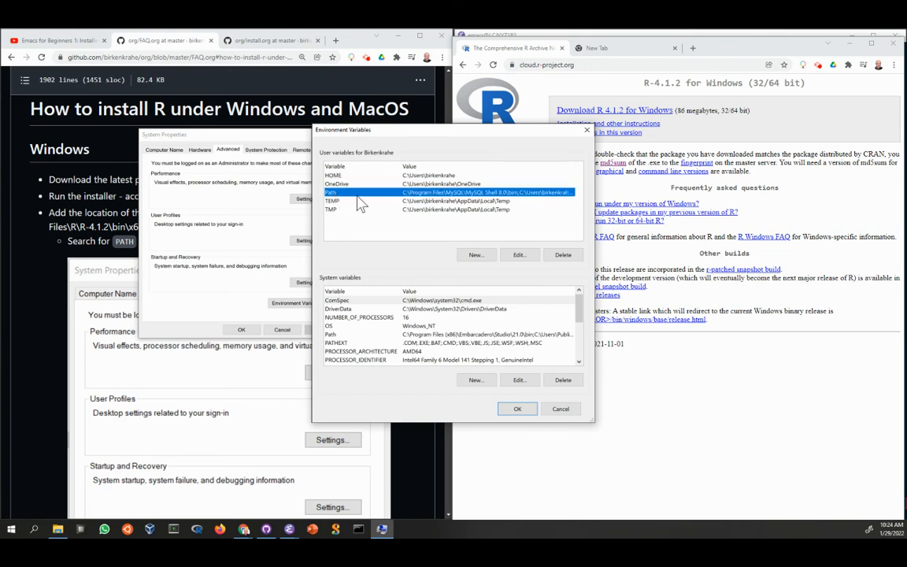
click(433, 177)
click(428, 193)
click(520, 260)
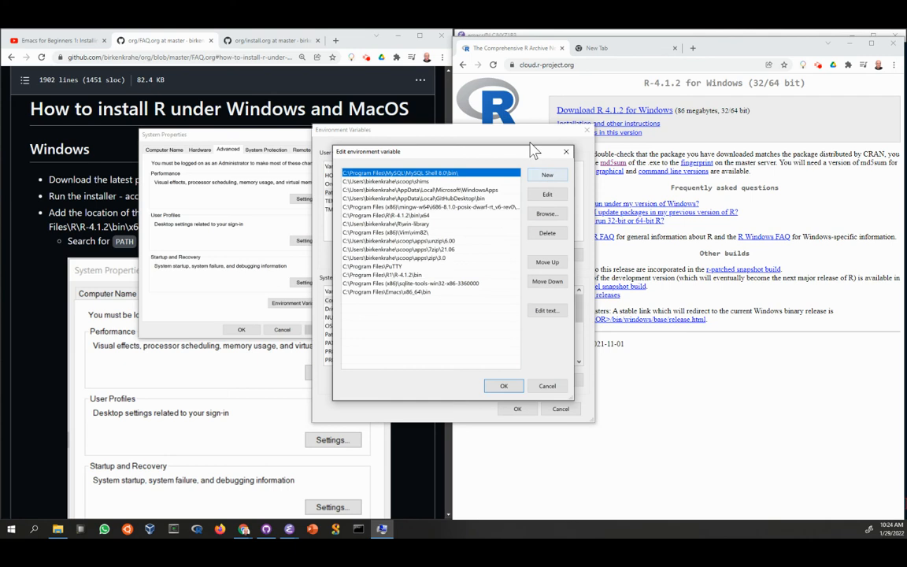
drag(477, 148, 268, 130)
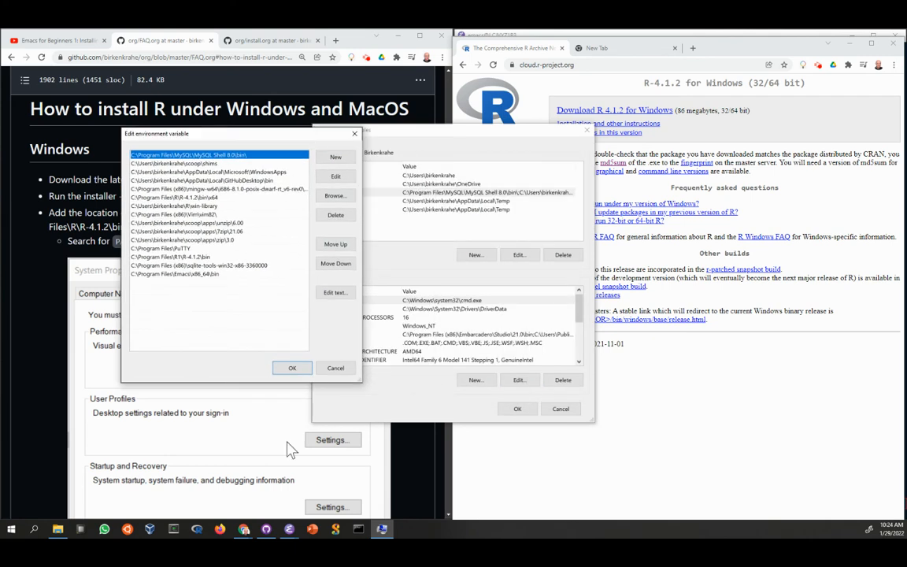
Switch to File Explorer, move its window beside the environment variable dialog, and show the contents of the OS (C:) drive
mouse_move(59, 532)
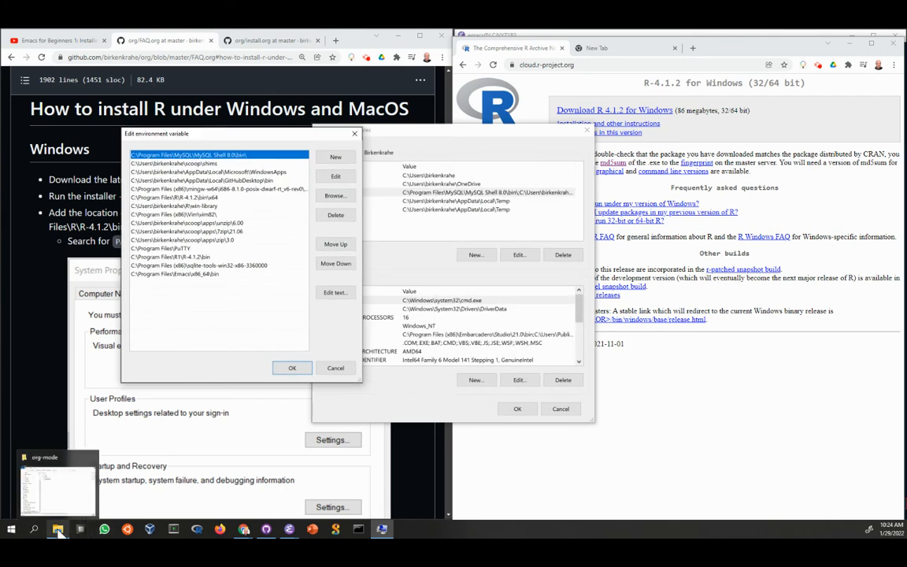
click(59, 532)
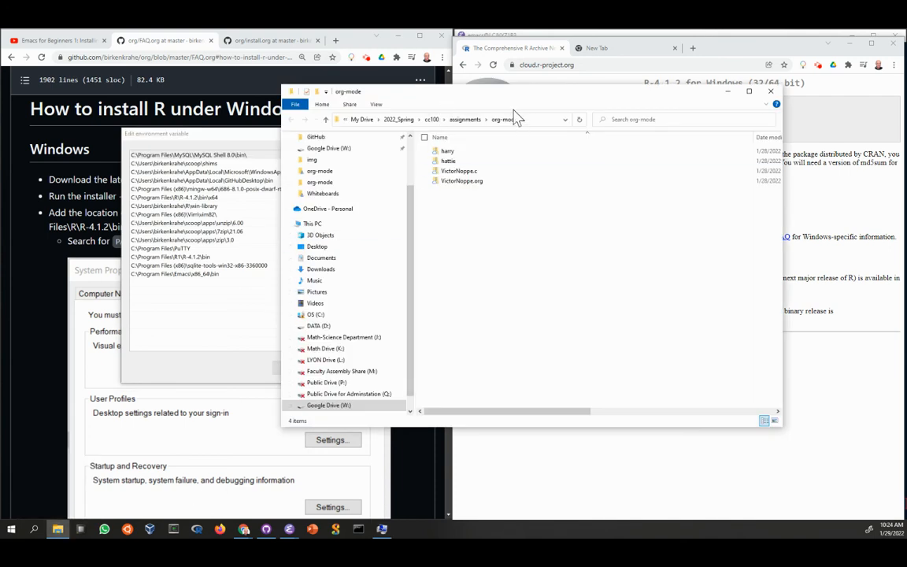
drag(415, 94, 510, 97)
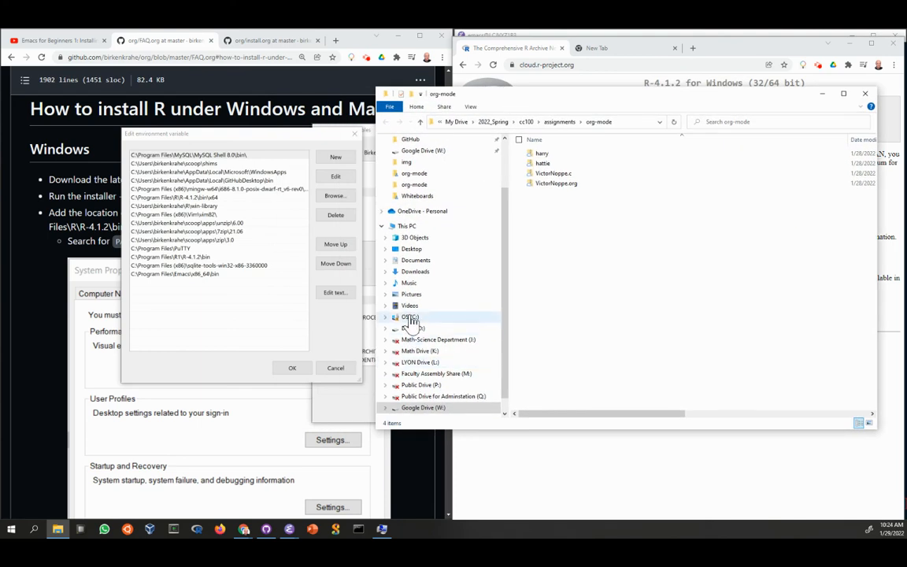
click(408, 318)
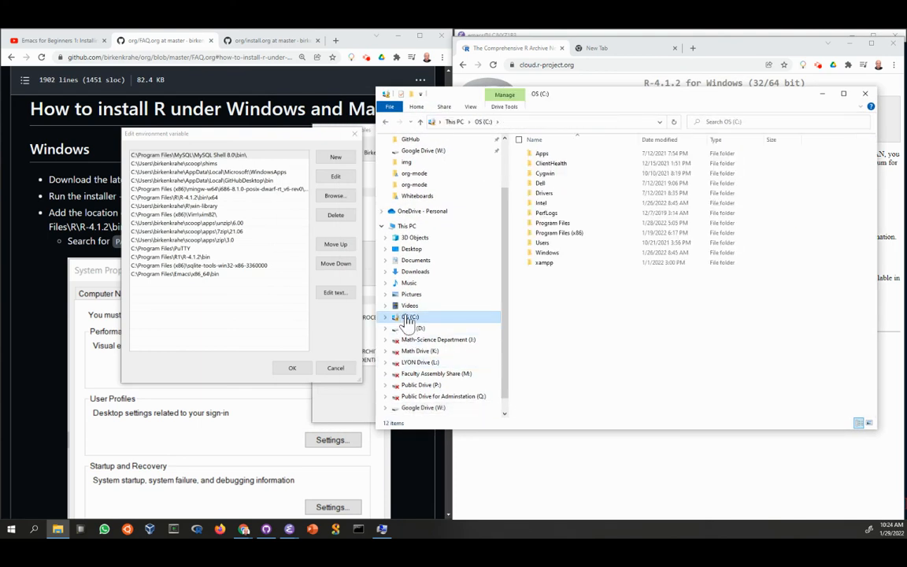
double_click(408, 318)
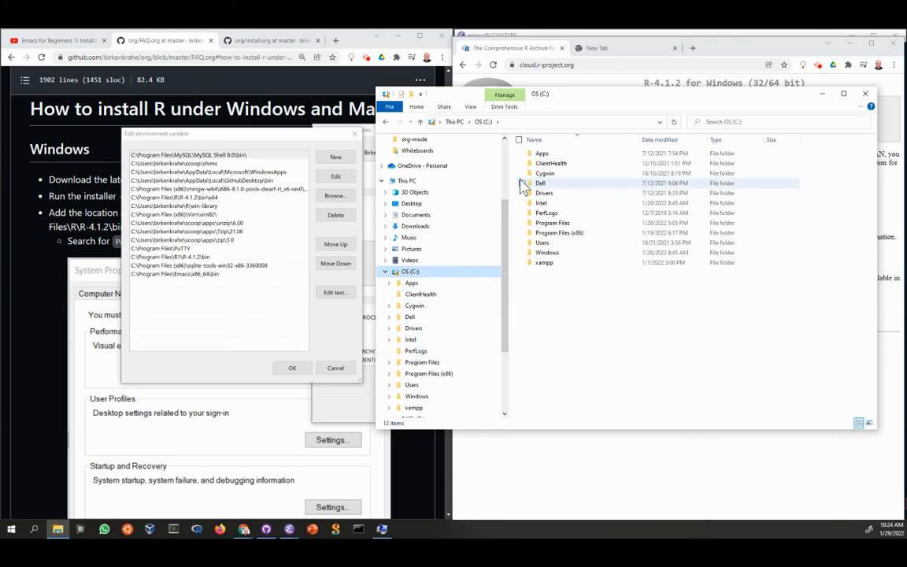
Go to the R executables folder at C:\Program Files\R\R-4.1.2\bin\x64
double_click(544, 224)
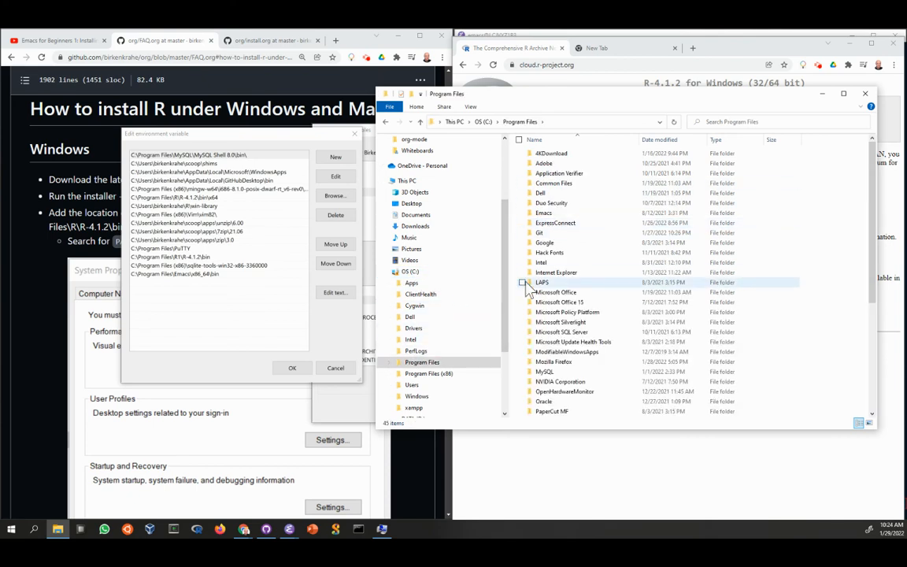
scroll(543, 344, down, 2)
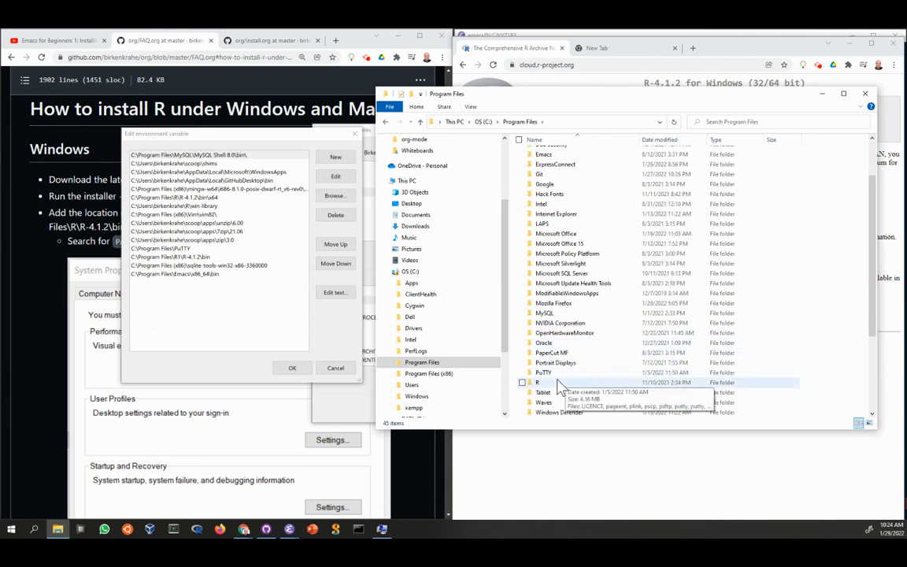
double_click(558, 384)
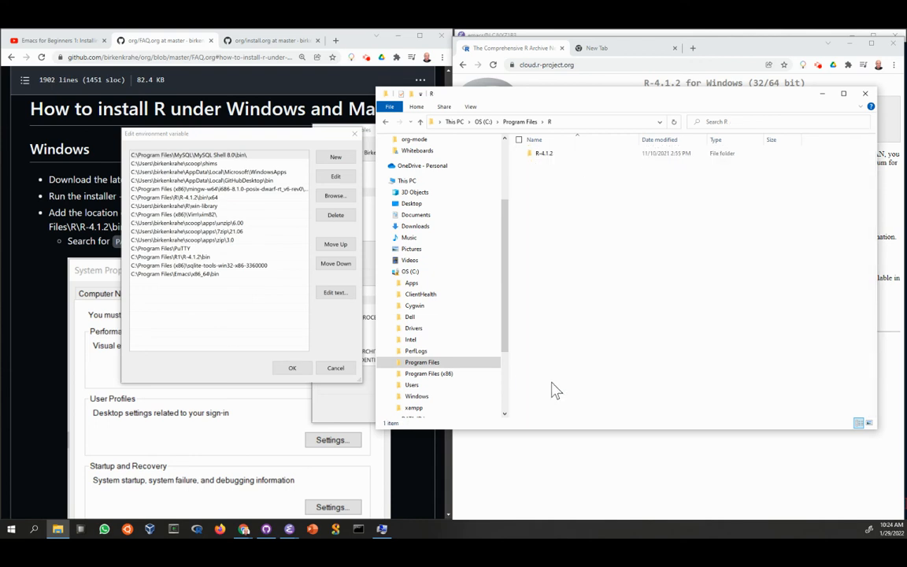
double_click(545, 154)
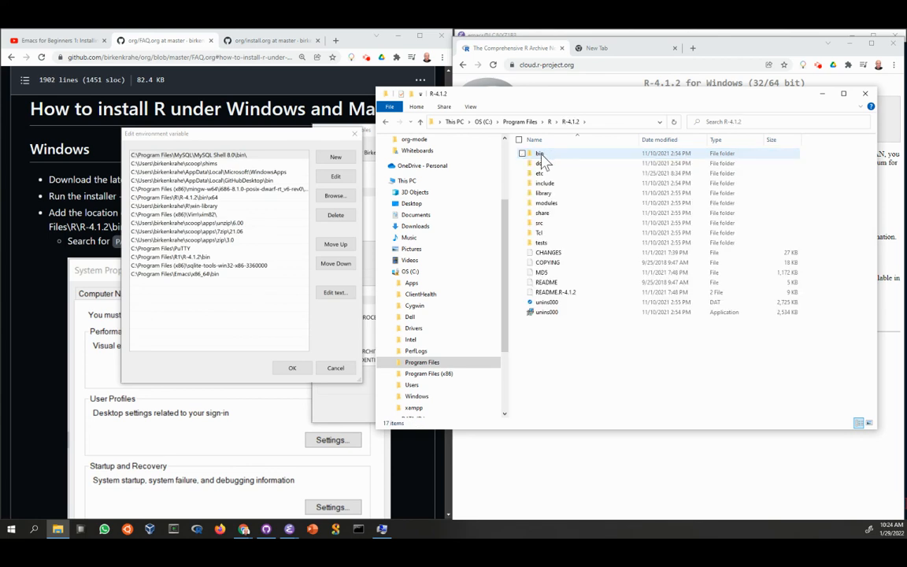
double_click(542, 155)
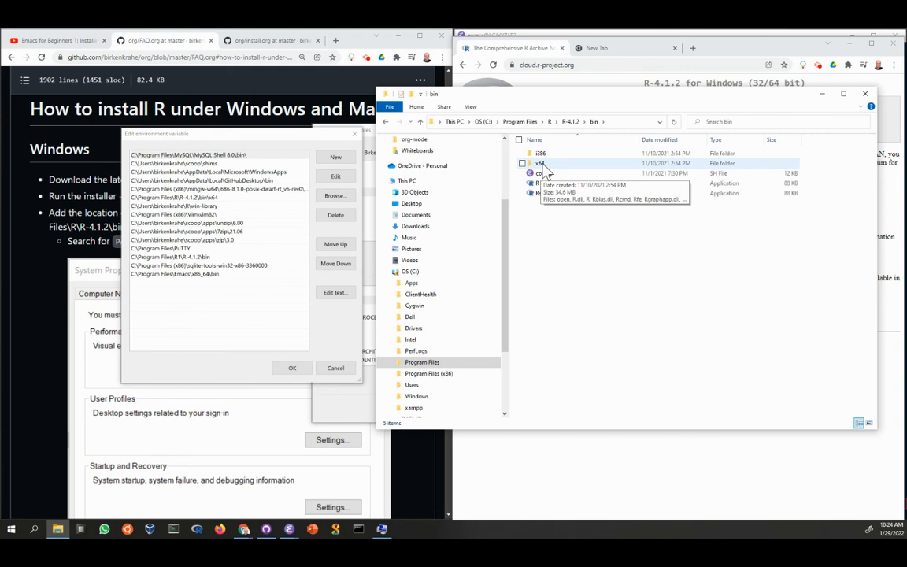
double_click(543, 165)
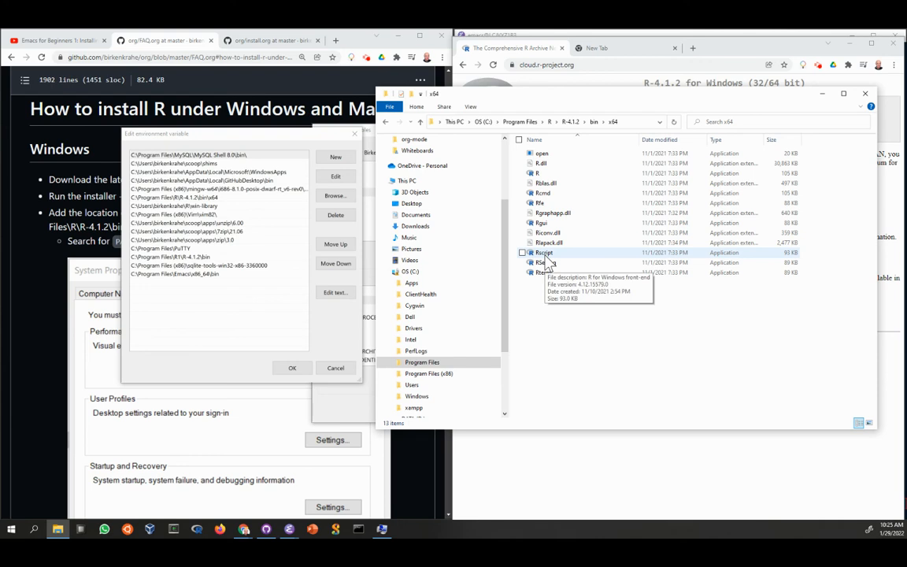
Launch Rgui from the x64 folder and quit it with q() without saving the workspace image
double_click(544, 224)
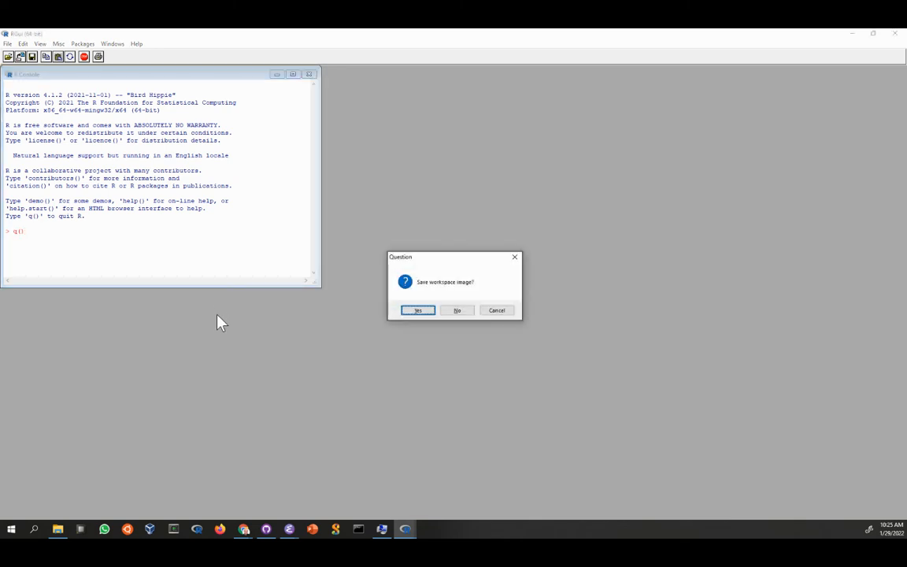
click(456, 310)
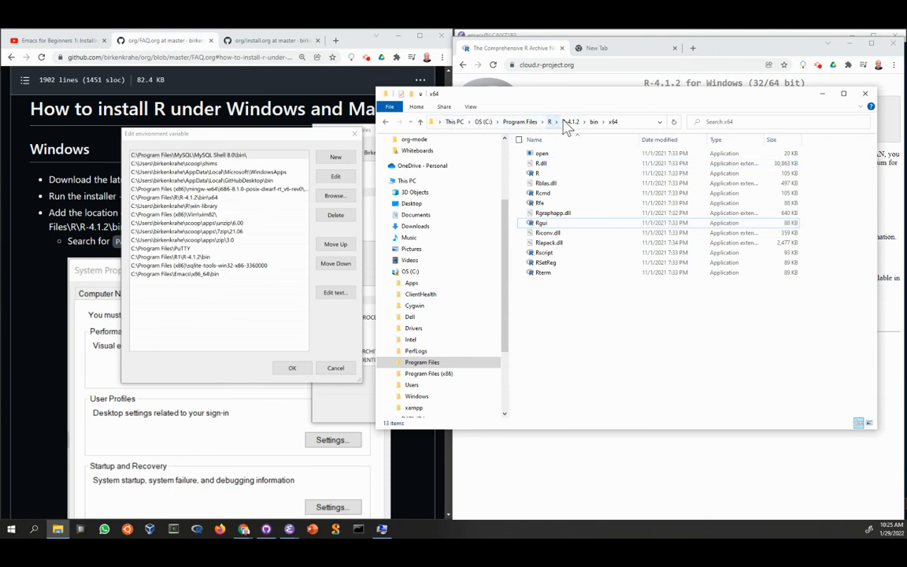
Copy the x64 folder's address as text, enter it as a new Path entry, and cancel out of all the system dialogs
right_click(614, 124)
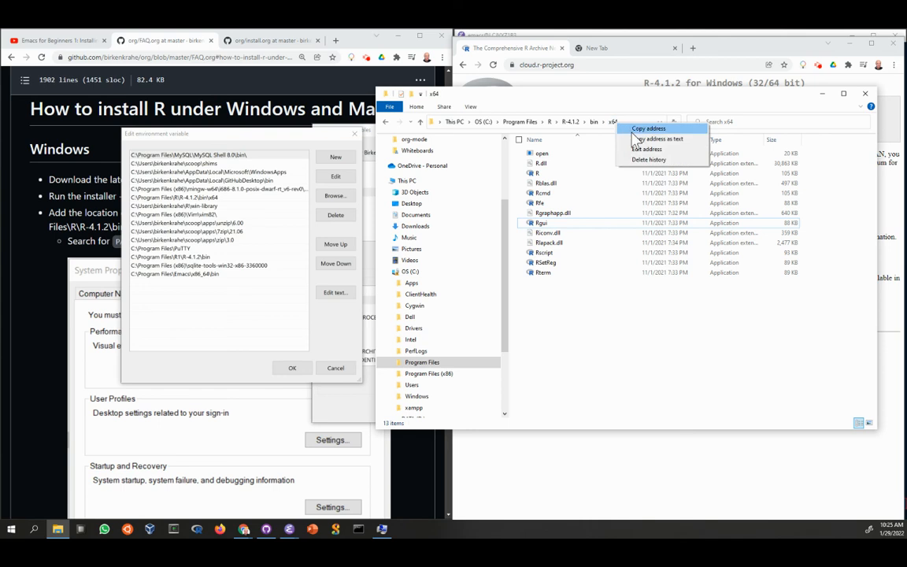
click(637, 139)
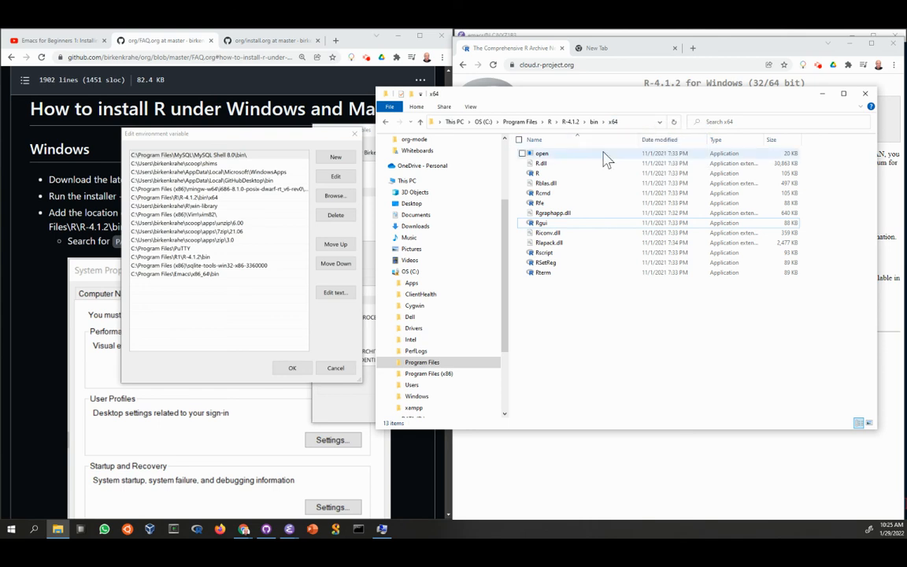
click(266, 298)
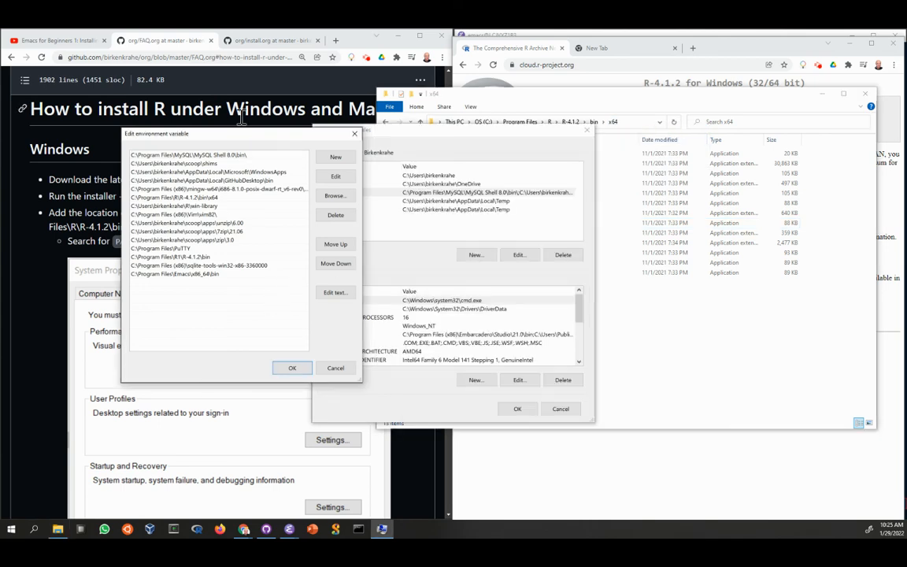
drag(244, 138, 458, 87)
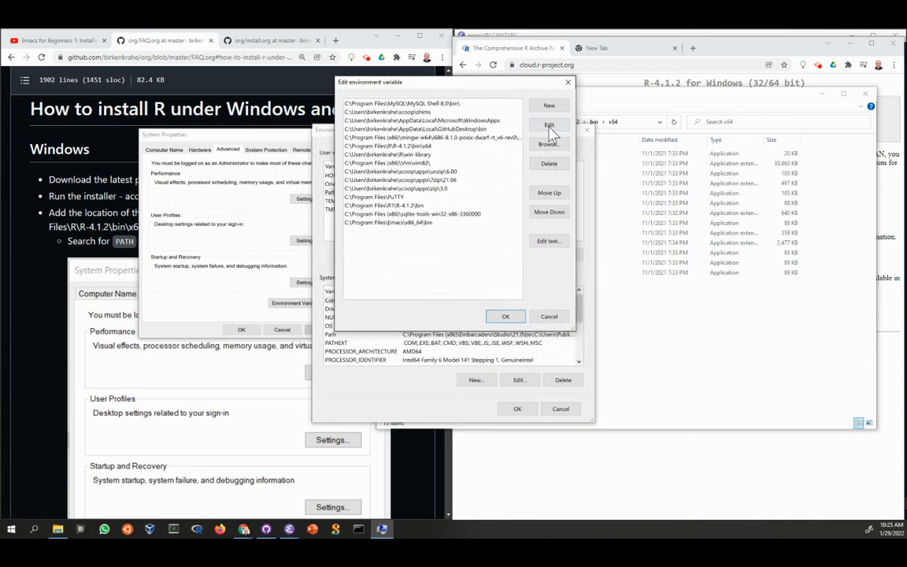
click(550, 105)
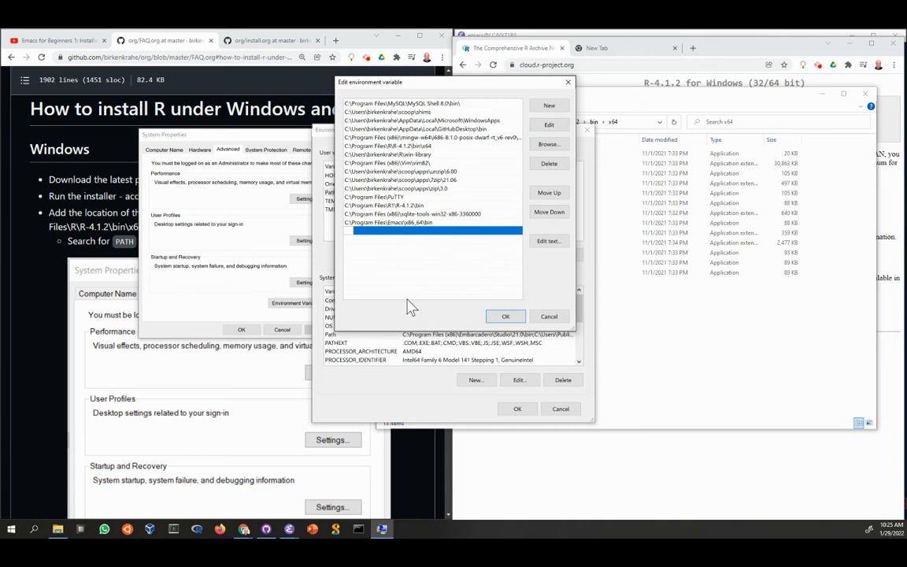
key(ctrl+v)
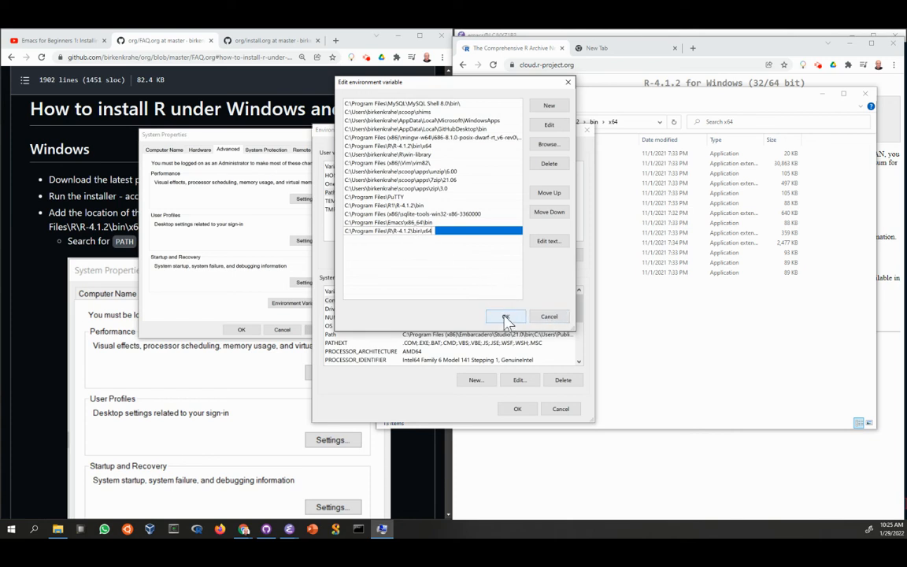
click(549, 317)
click(561, 408)
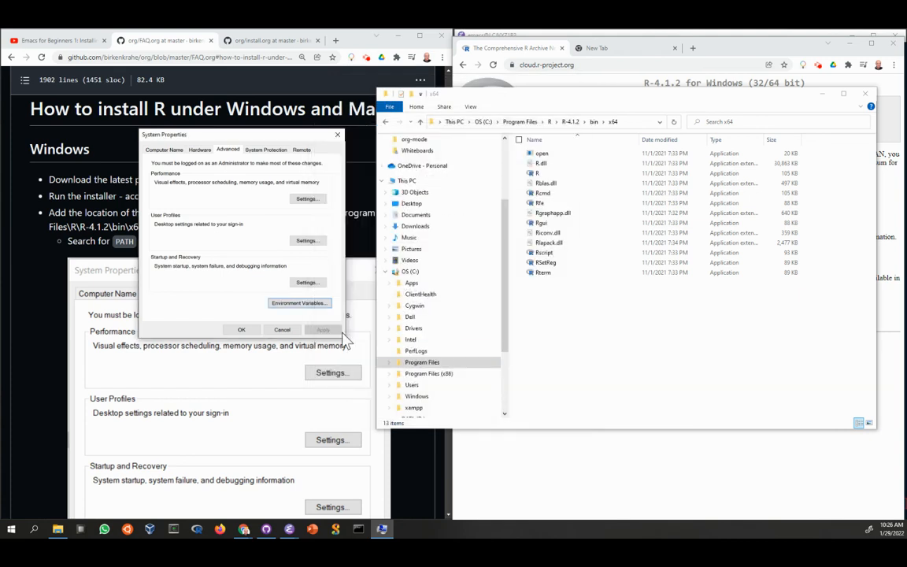
click(277, 331)
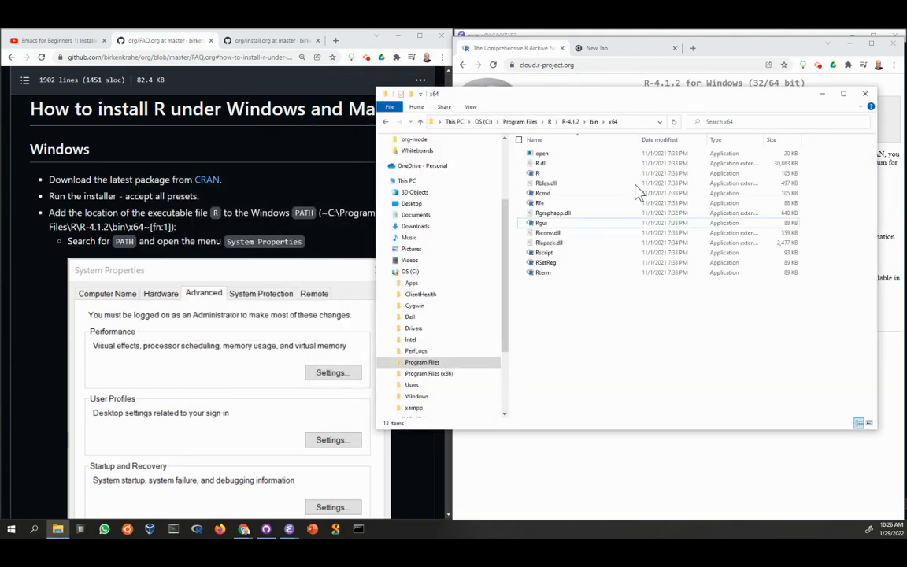
Close the folder window and the CRAN browser window, and place the cursor in the Emacs notes on testing the installation
click(865, 93)
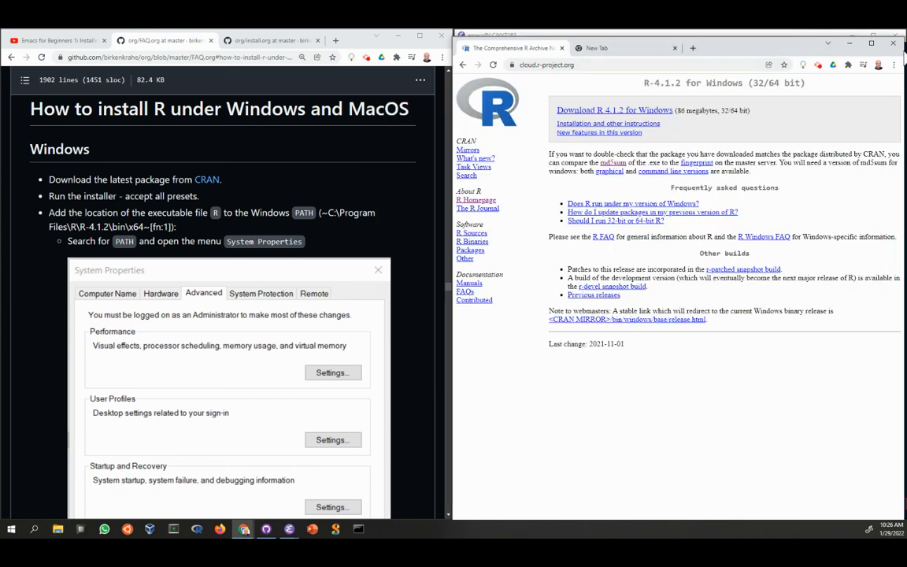
click(893, 43)
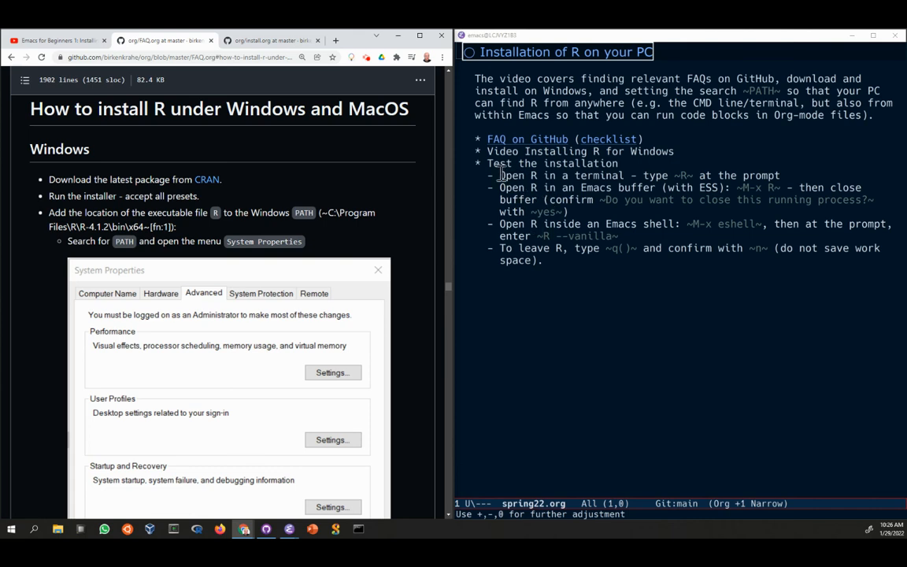
click(689, 165)
click(804, 178)
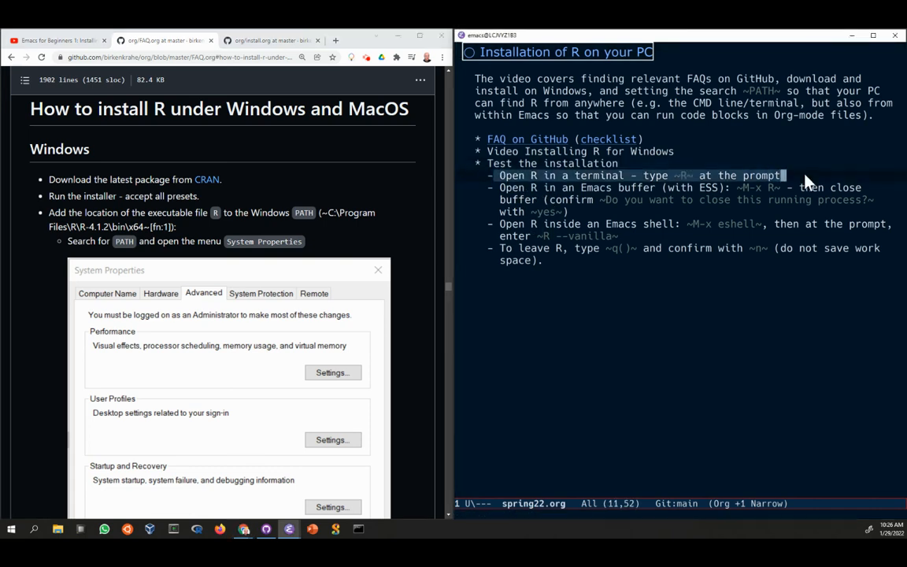
click(707, 298)
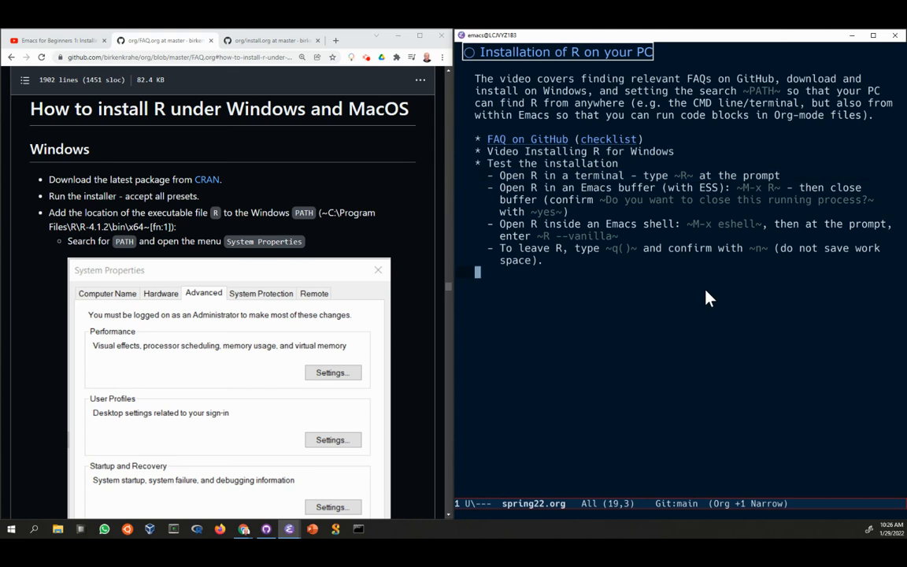
Search Windows for CMD, open the Command Prompt, and move and resize its window to sit beside the Emacs notes
click(33, 529)
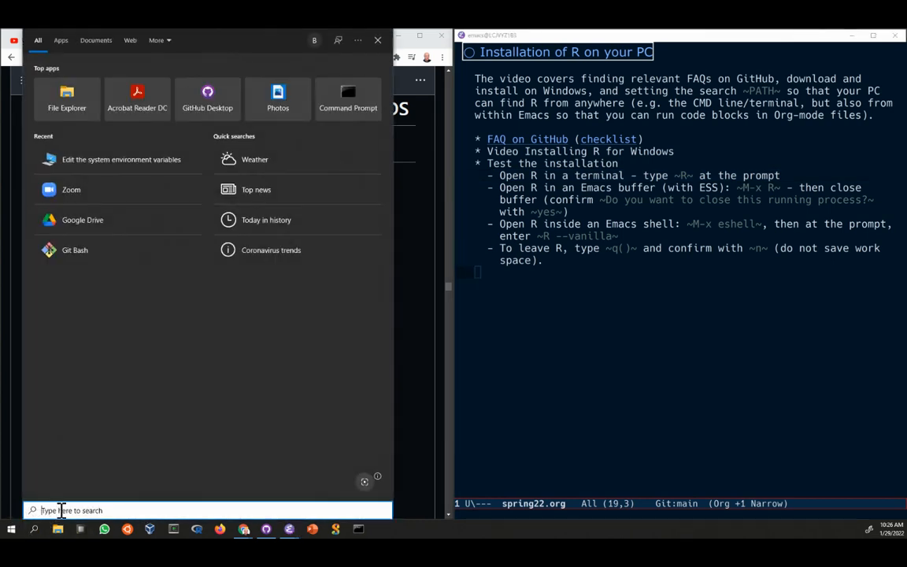
text(CMD)
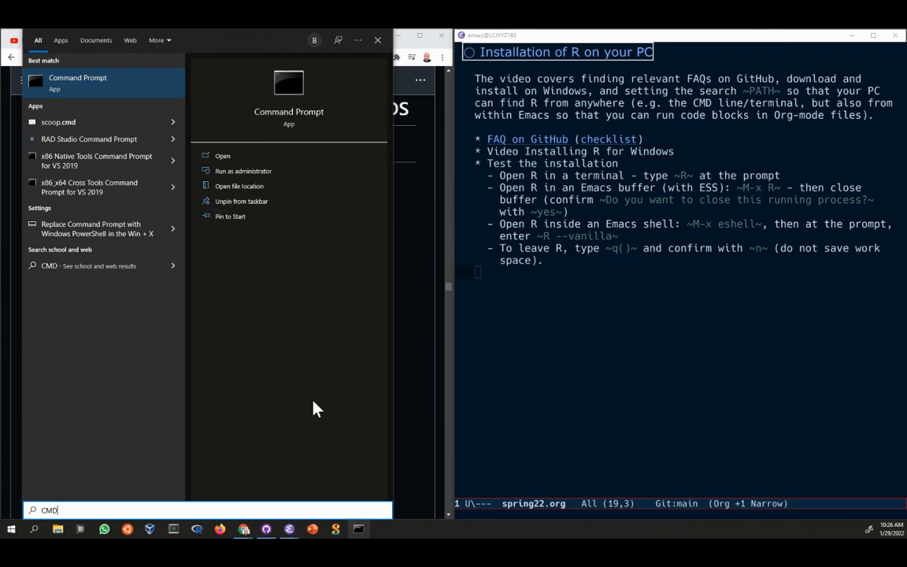
click(99, 83)
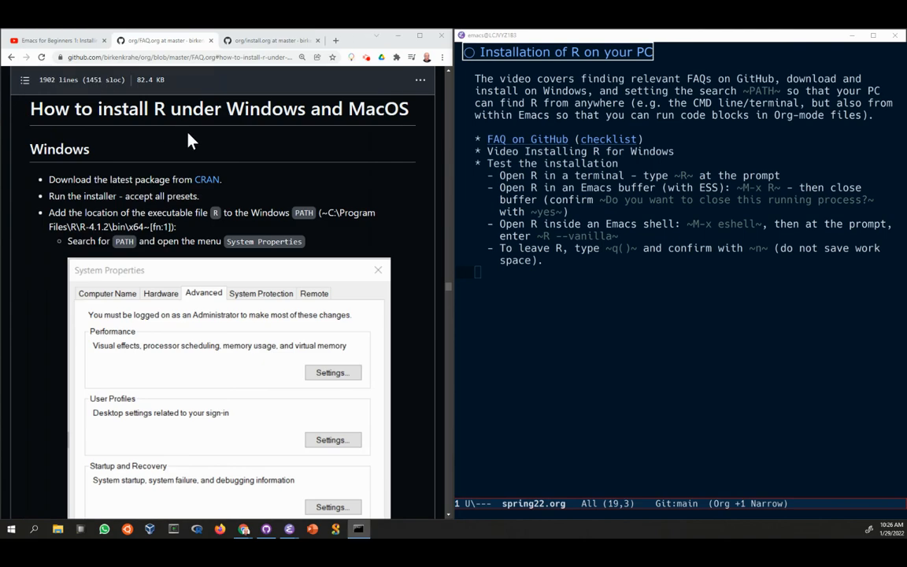
drag(551, 202, 298, 124)
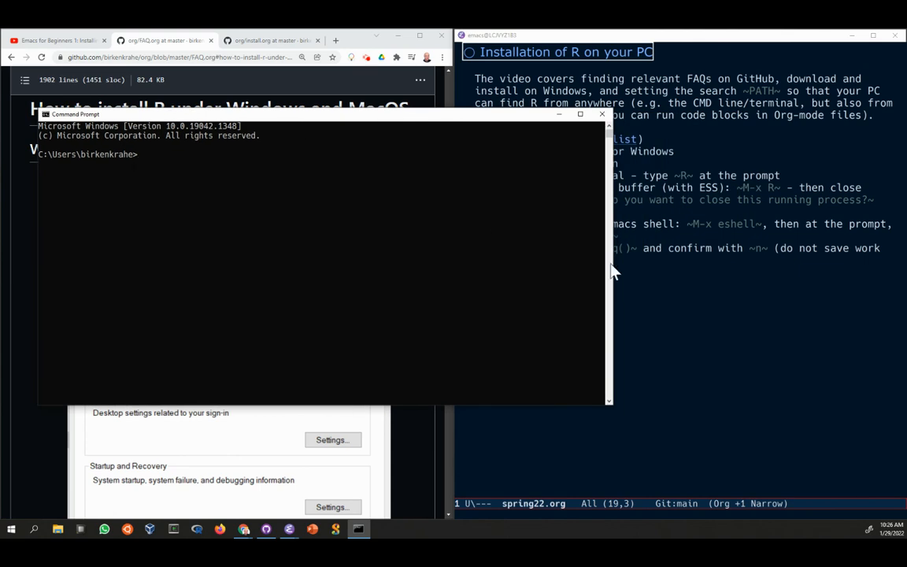
drag(609, 268, 455, 268)
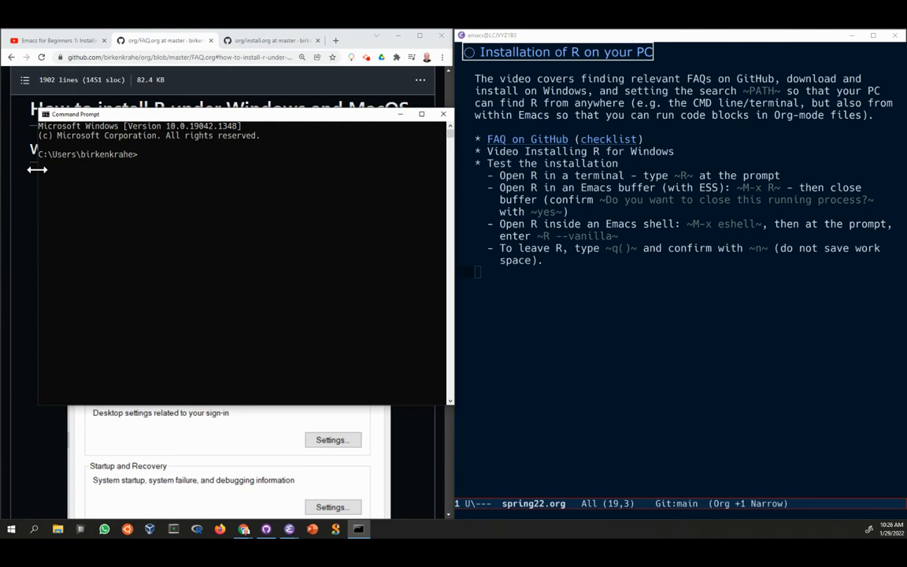
drag(37, 169, 10, 172)
right_click(115, 116)
click(146, 206)
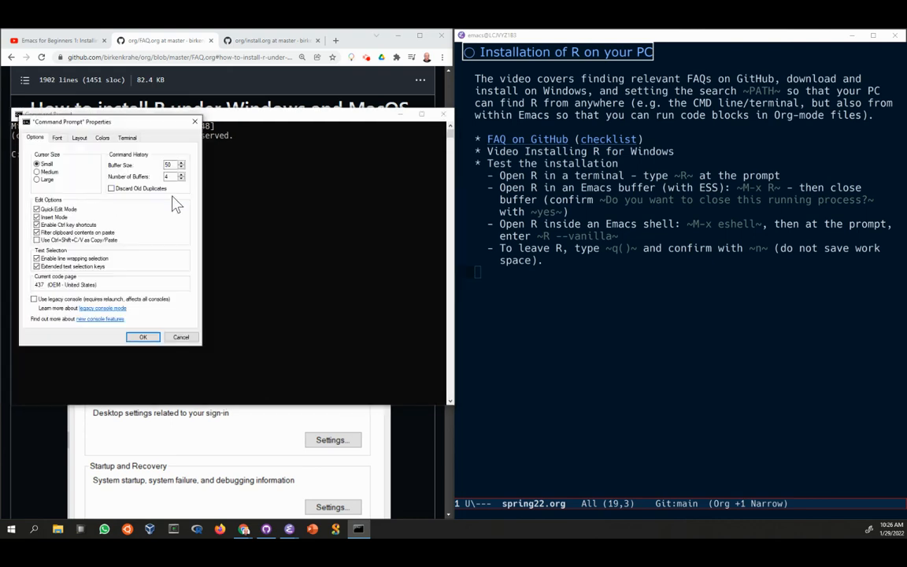
click(57, 137)
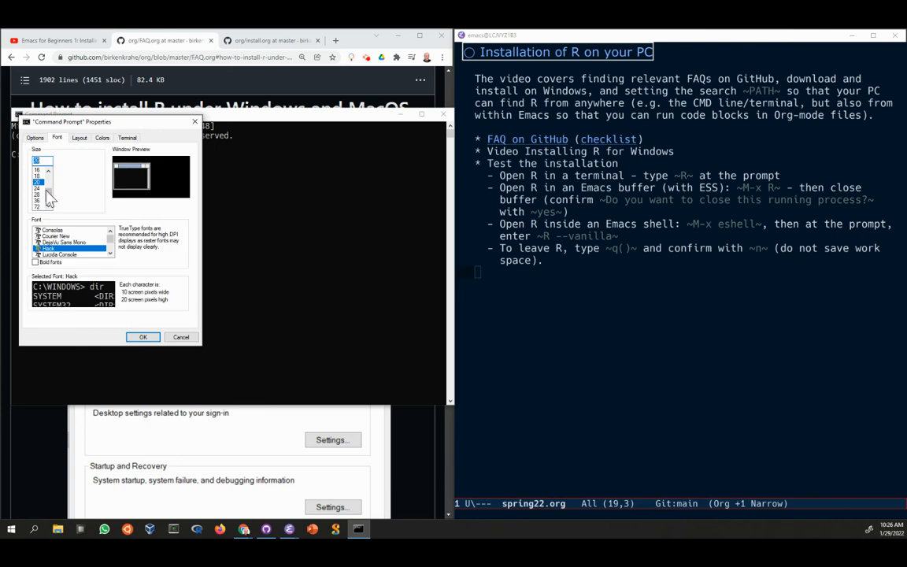
click(180, 337)
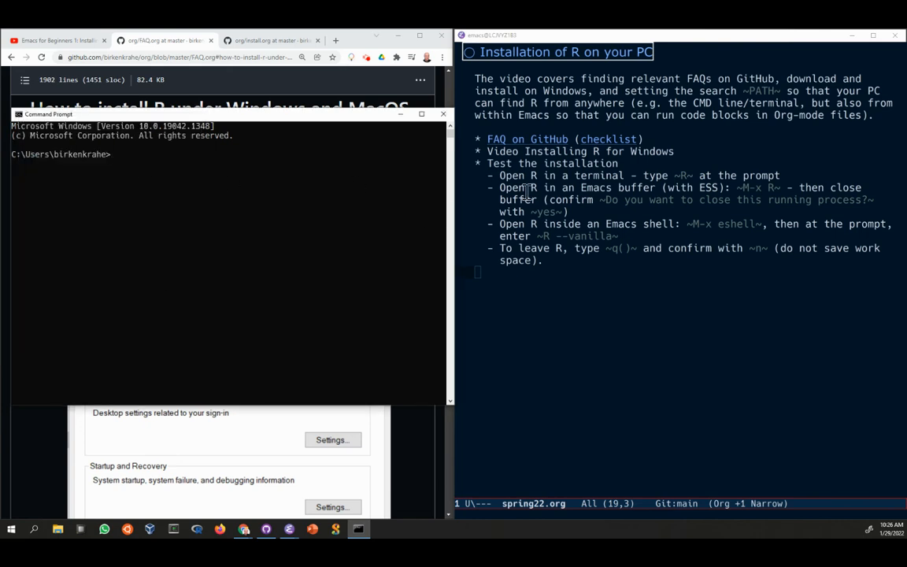
Start R from the Command Prompt by running the command R, as described in the first installation test
click(683, 175)
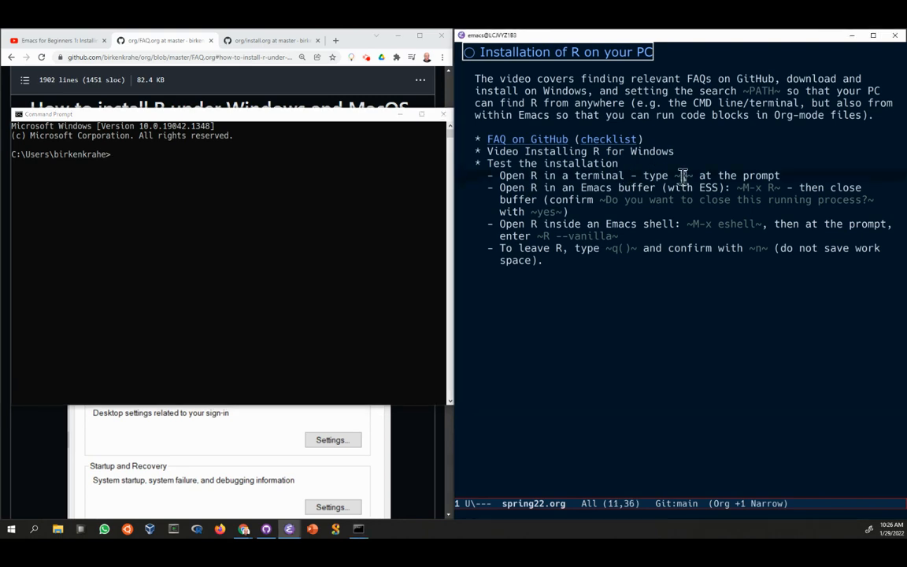
mouse_move(115, 154)
mouse_down()
mouse_move(10, 154)
mouse_move(121, 155)
mouse_up()
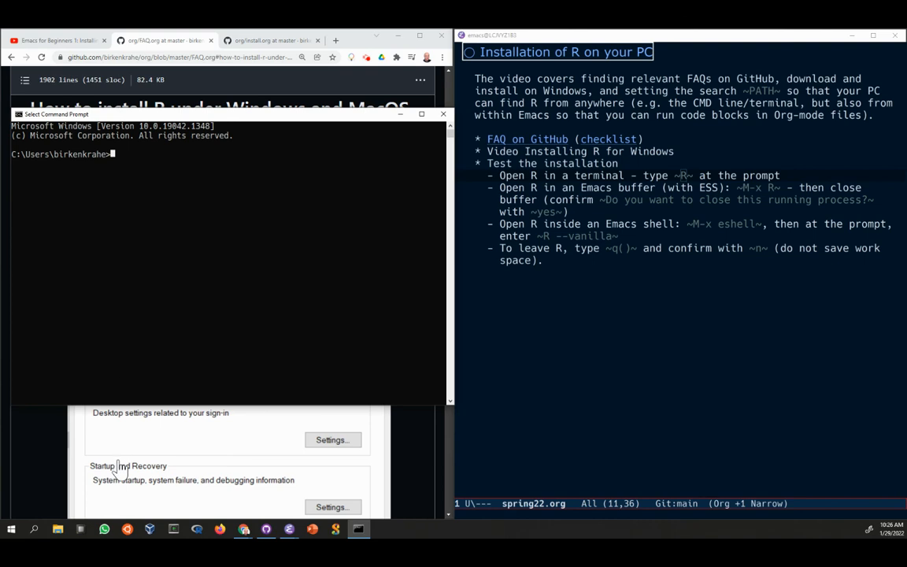
text(R)
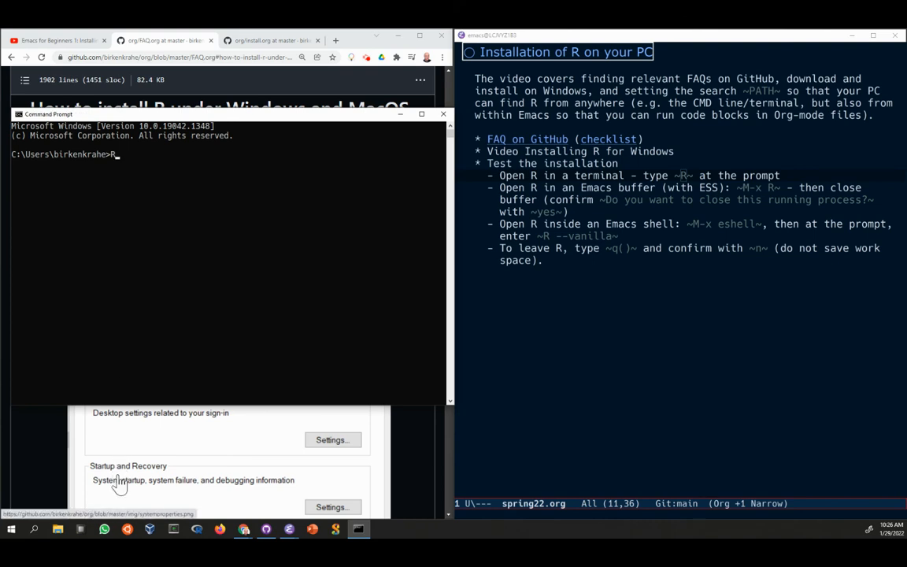
key(Return)
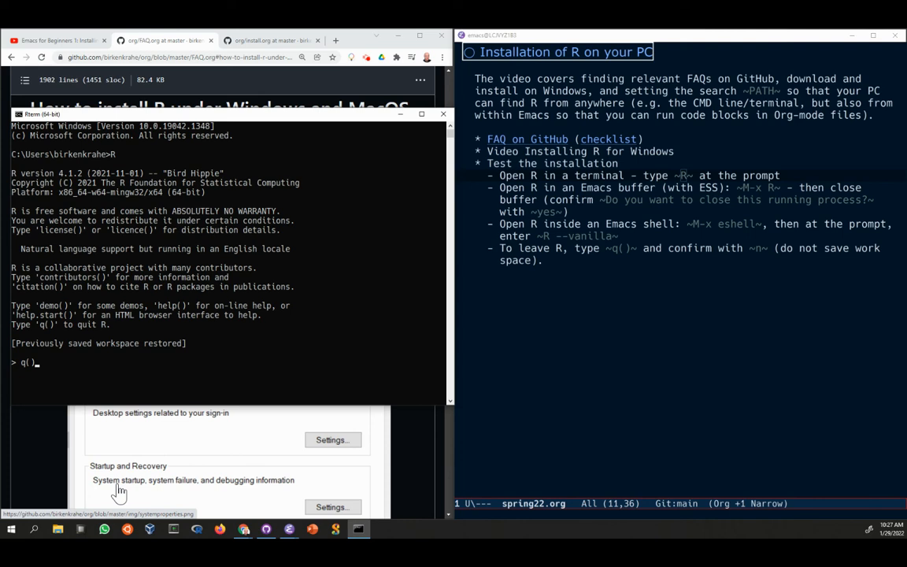
Quit R with q(), answer n to saving the workspace image, and minimize the Command Prompt window
key(Return)
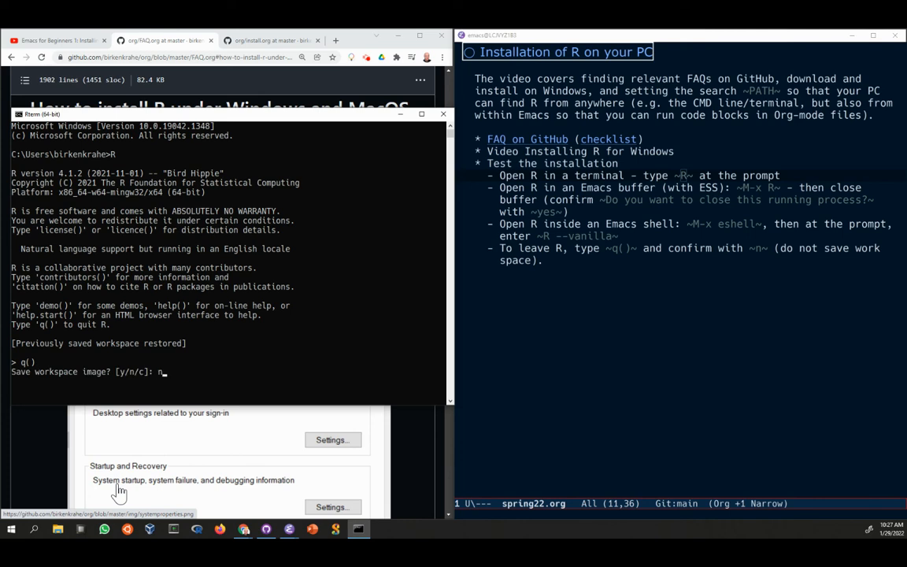
text(n)
key(Return)
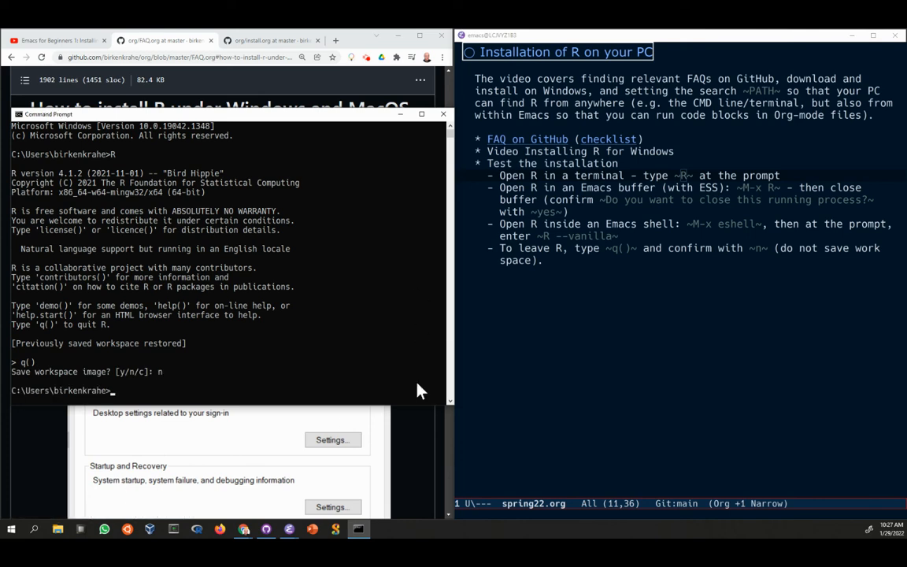
click(401, 114)
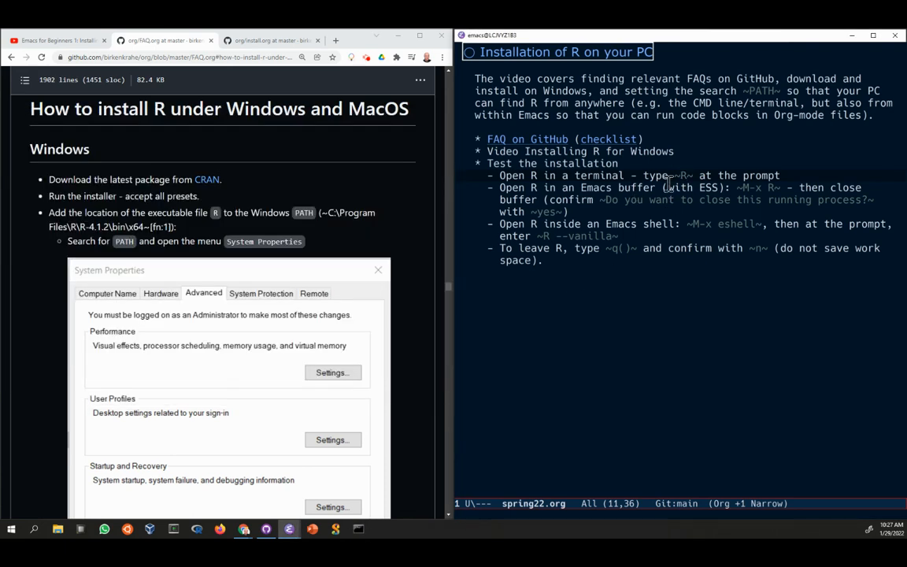
click(360, 531)
Highlight the notes' item on opening R in an Emacs buffer and the word ESS within it
click(554, 200)
drag(555, 200, 572, 211)
key(ctrl+space)
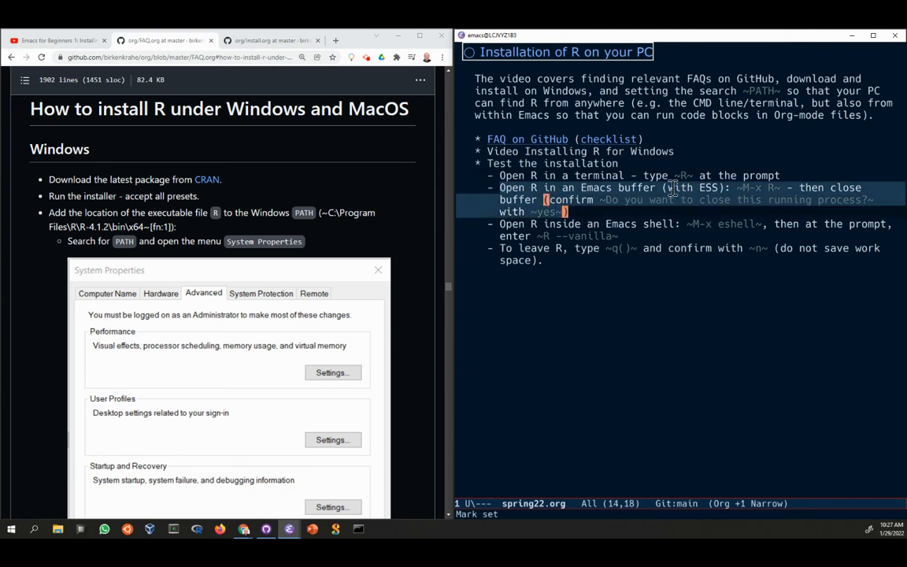
double_click(705, 189)
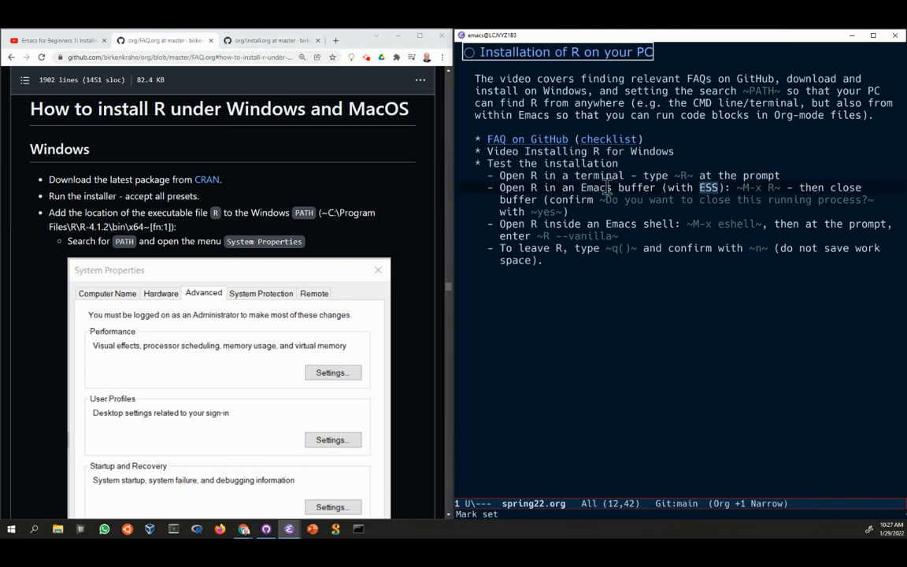
click(653, 187)
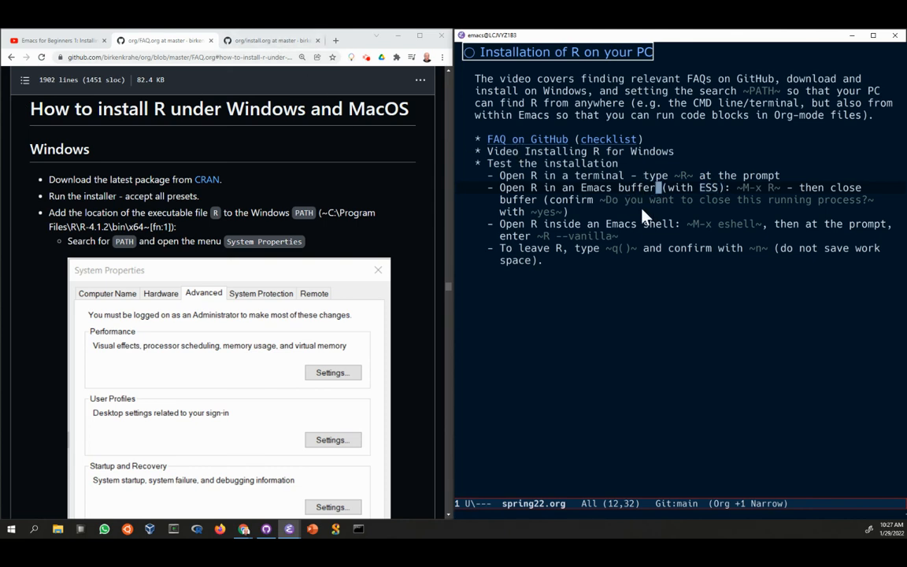
Widen the narrowed Emacs buffer to show the whole spring22.org file
key(Down)
key(Down)
key(ctrl+x)
key(n)
key(w)
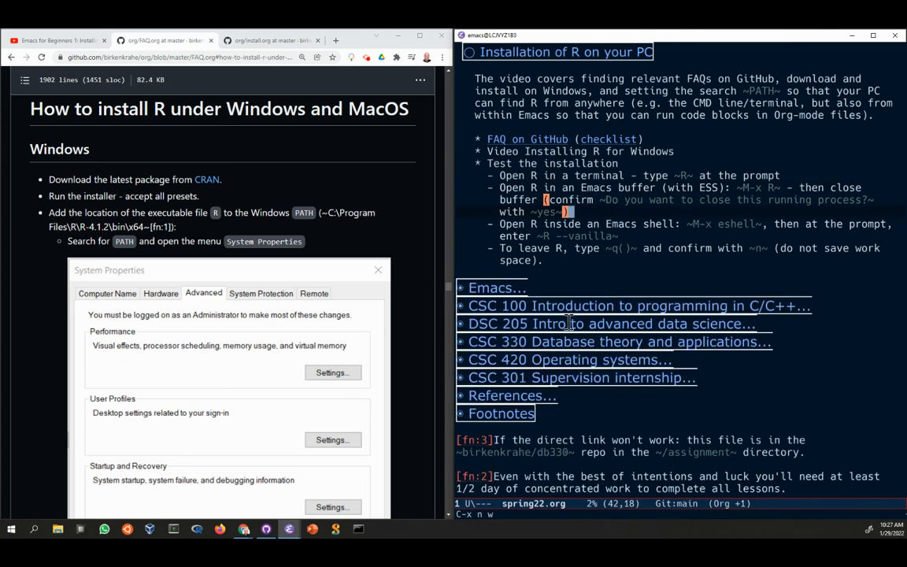
Expand the heading on installing Emacs on your PC under Tutorial videos
key(Up)
key(Up)
key(Up)
key(Up)
key(Up)
key(Up)
key(Up)
key(Up)
key(Up)
key(Up)
key(Up)
key(Up)
key(Up)
key(Up)
key(Up)
key(Up)
key(Up)
key(Up)
key(Up)
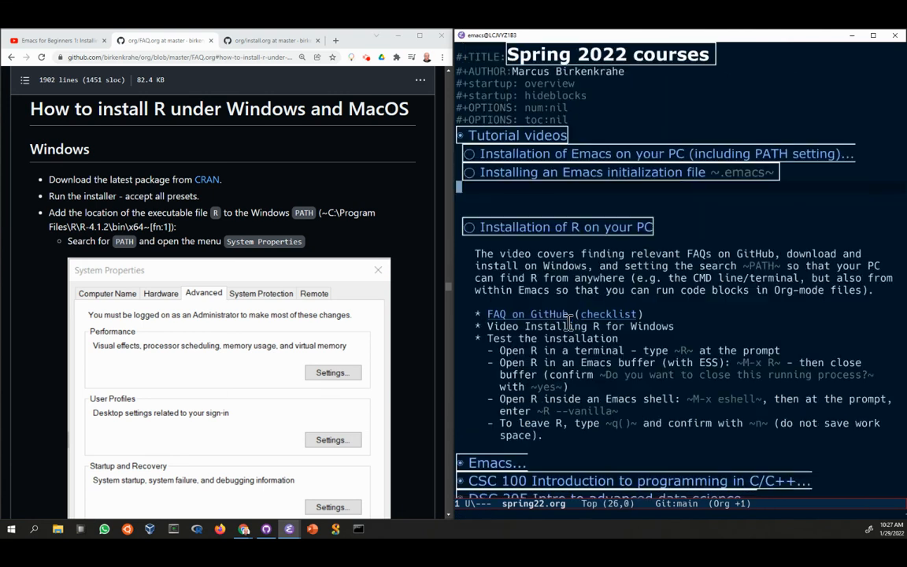
key(Down)
key(Down)
key(Tab)
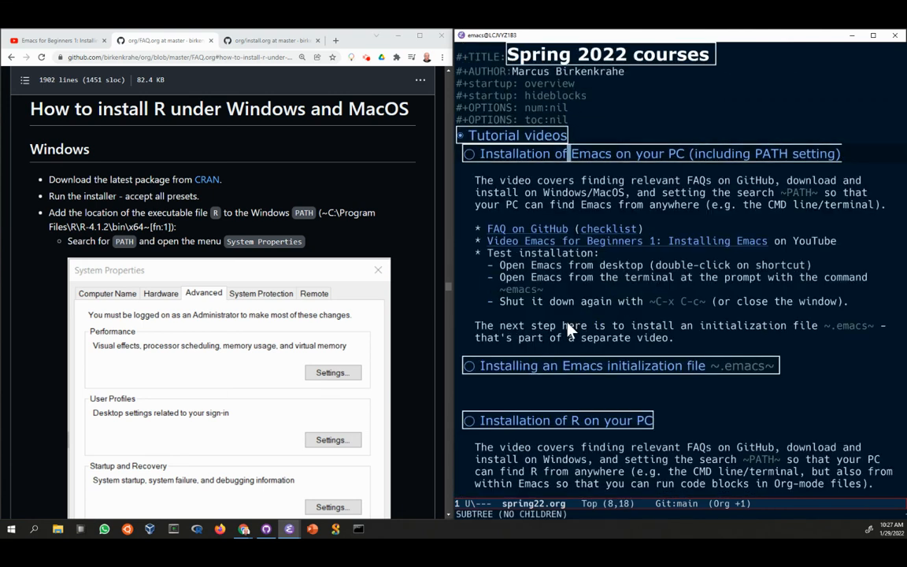
Open the checklist link of the Emacs installation section in the browser
key(Down)
key(Down)
key(Down)
key(Down)
key(Down)
key(Down)
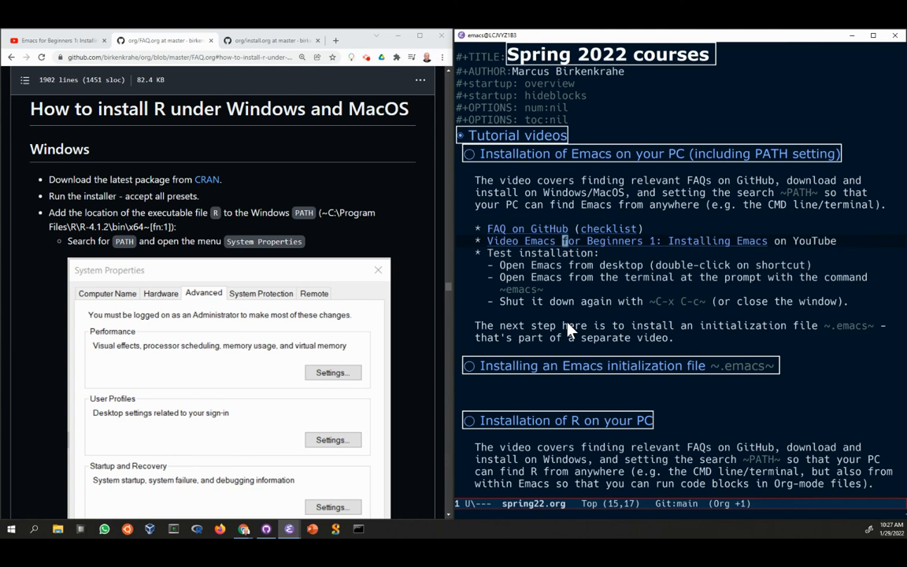
key(Left)
key(Left)
key(Right)
key(Right)
key(Right)
key(Right)
key(Right)
key(Right)
key(Right)
key(ctrl+c)
key(ctrl+o)
Open the Emacs Modified for Windows link in the checklist's Install Emacs section and highlight the ESS 18.10.2 entry
scroll(173, 318, down, 5)
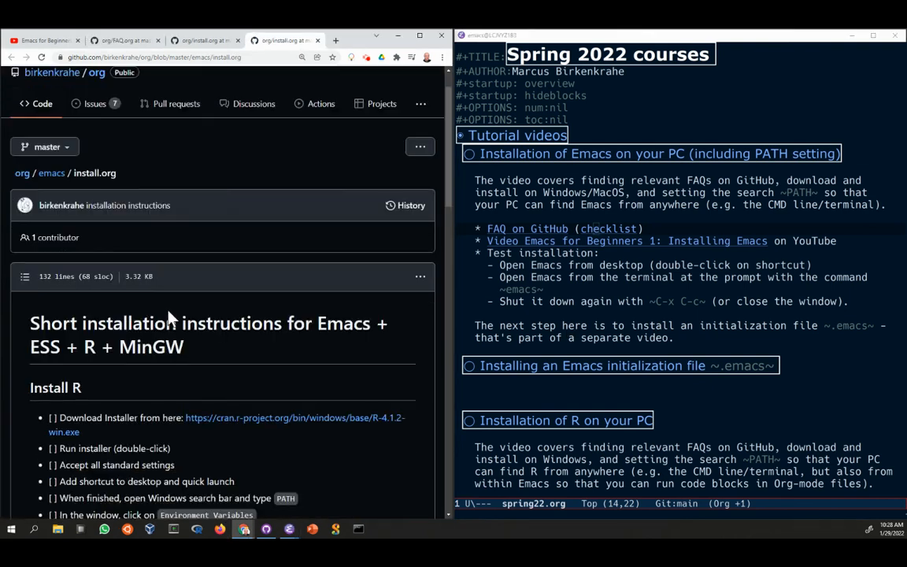
scroll(164, 335, down, 2)
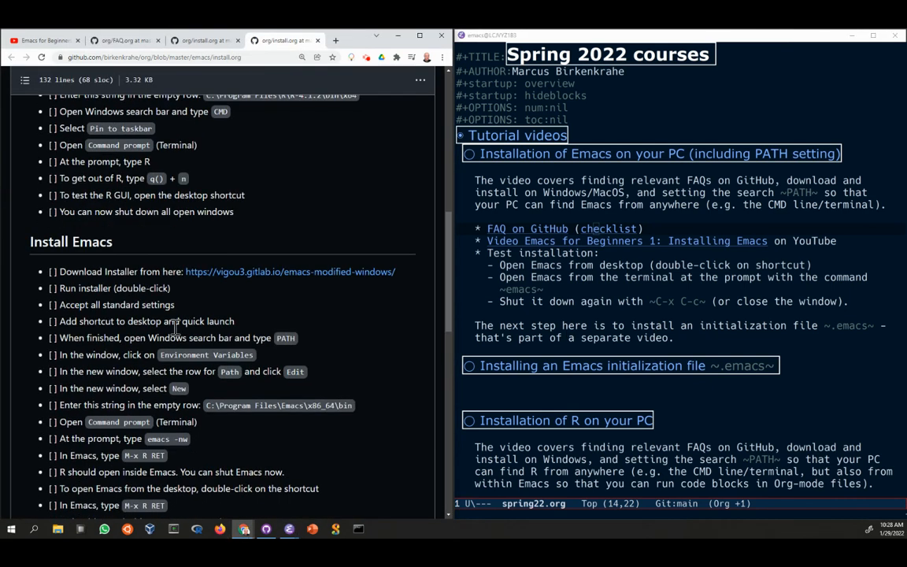
click(254, 276)
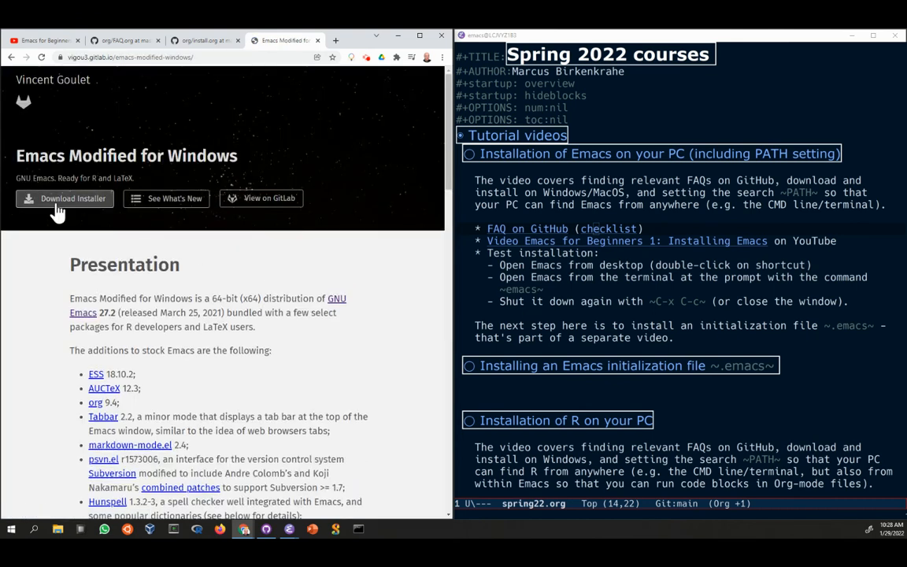
scroll(38, 327, down, 1)
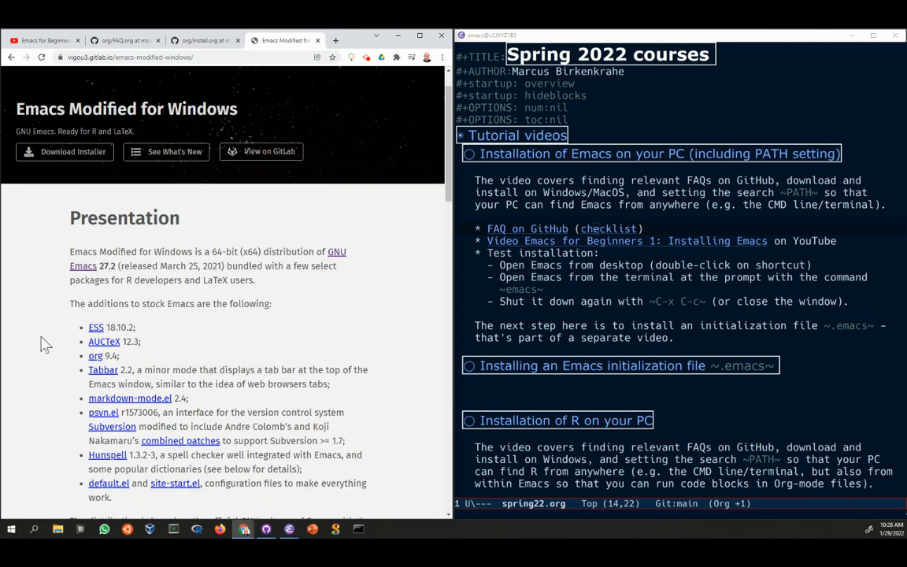
drag(88, 326, 152, 335)
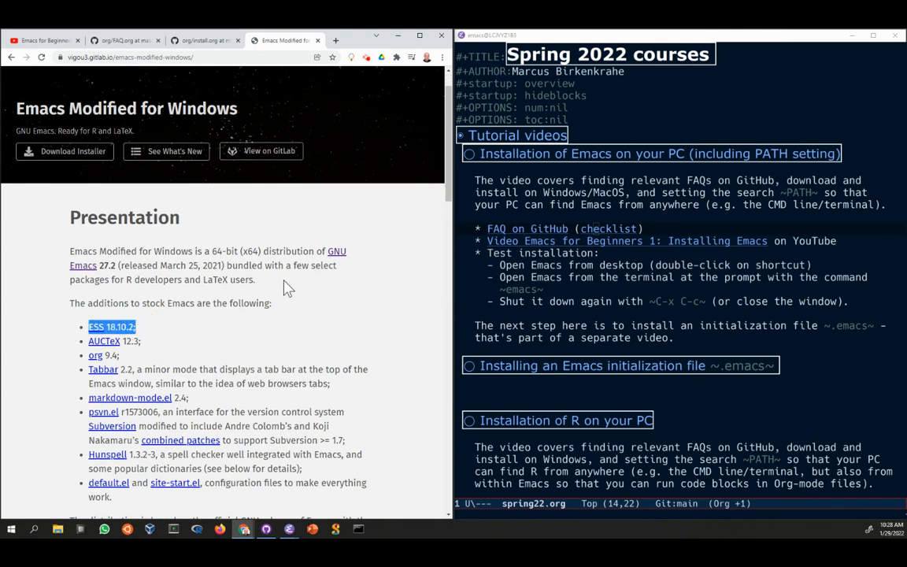
Return to the Emacs notes and narrow the buffer to the "Installation of R on your PC" subtree
click(509, 196)
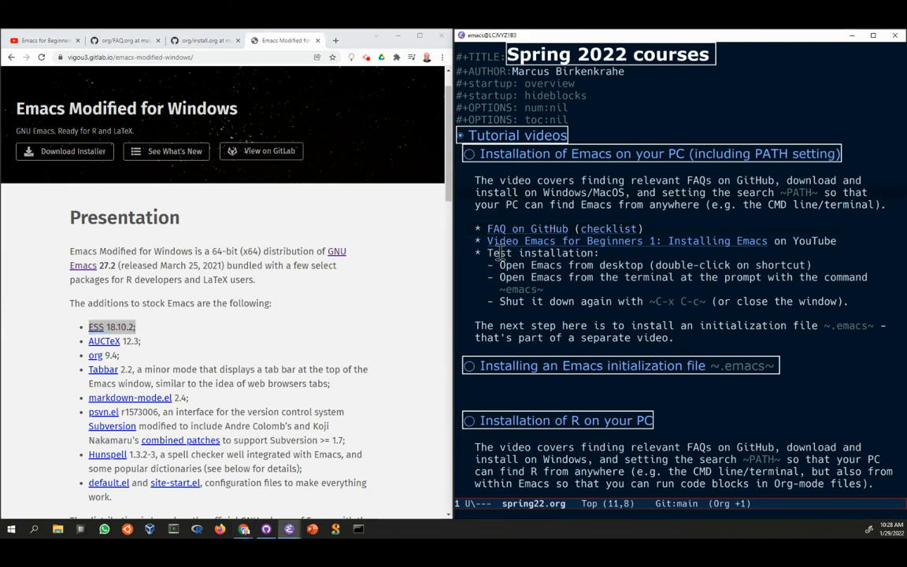
key(Down)
key(Down)
key(Down)
key(Down)
key(Down)
key(Down)
key(Down)
key(Down)
key(Down)
key(Down)
key(Down)
key(Down)
key(Down)
key(Down)
key(Down)
key(Down)
key(Down)
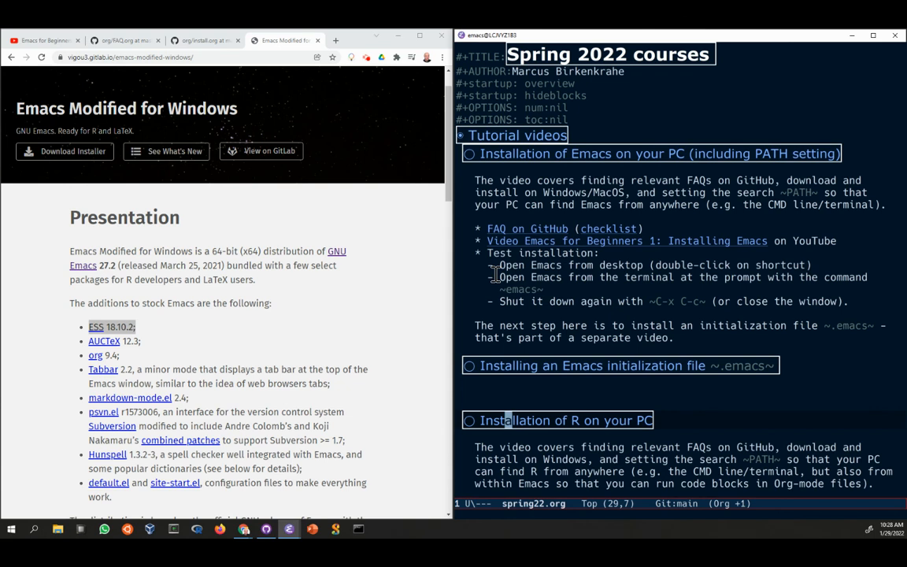
key(ctrl+x)
key(n)
key(s)
Start an R session inside Emacs with M-x R, accepting ~/Documents/GitHub/admin/spring22/ as the starting project directory
click(520, 199)
click(512, 318)
key(alt+x)
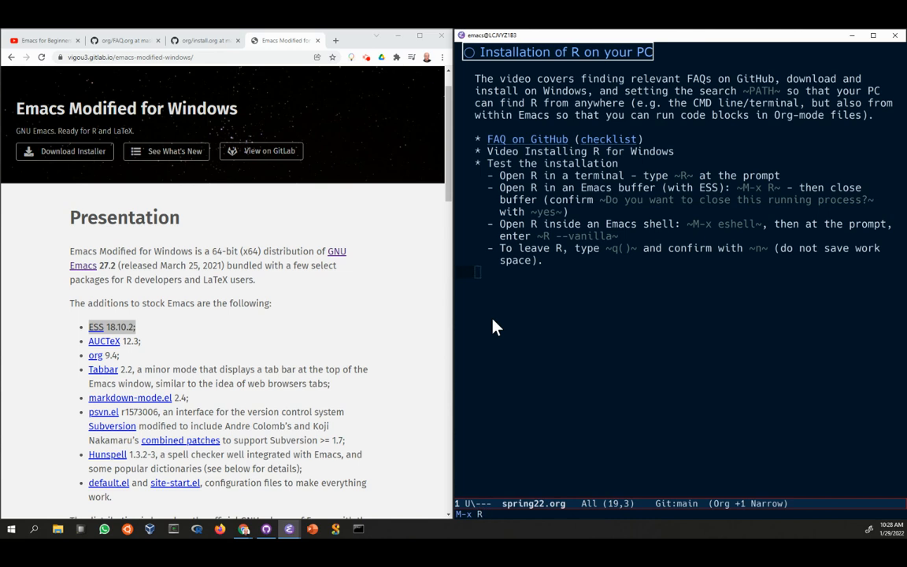
text(R)
key(Return)
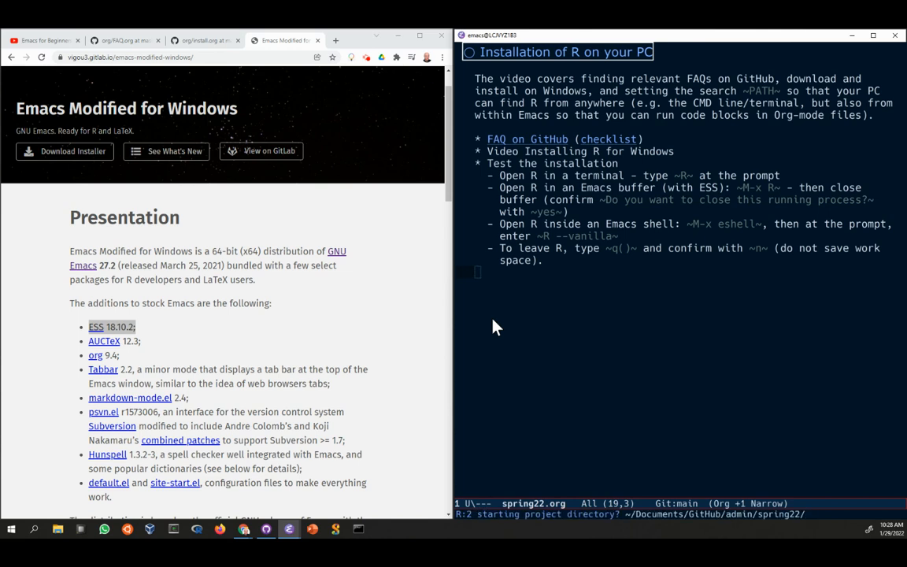
key(Return)
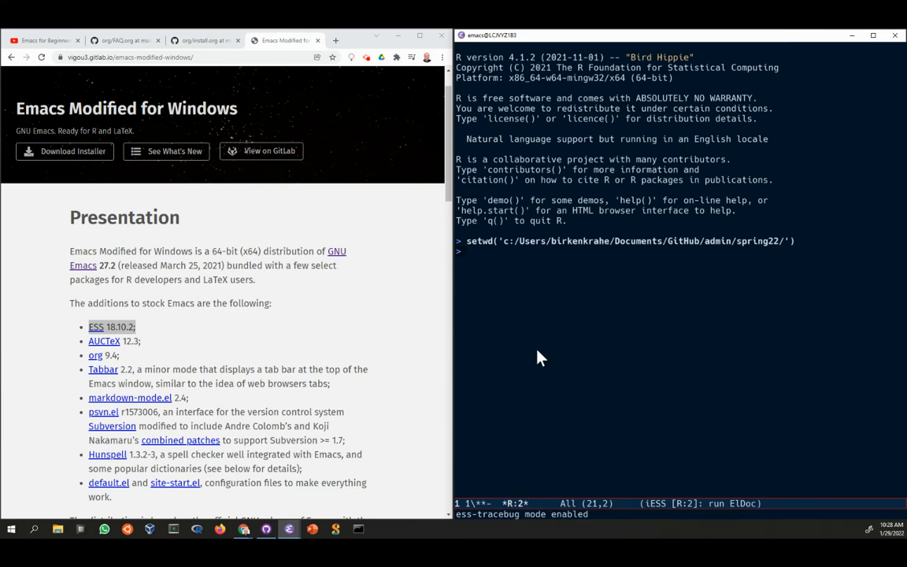
Run plot(rnorm(100)) in the Emacs R session, reposition the graphics window, and close it
key(Return)
key(Return)
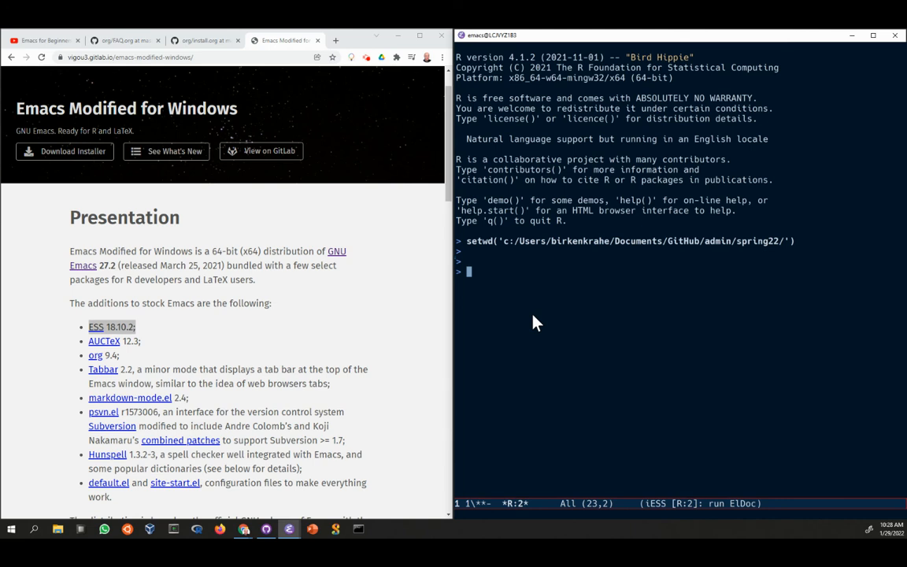
text(plot(rno)
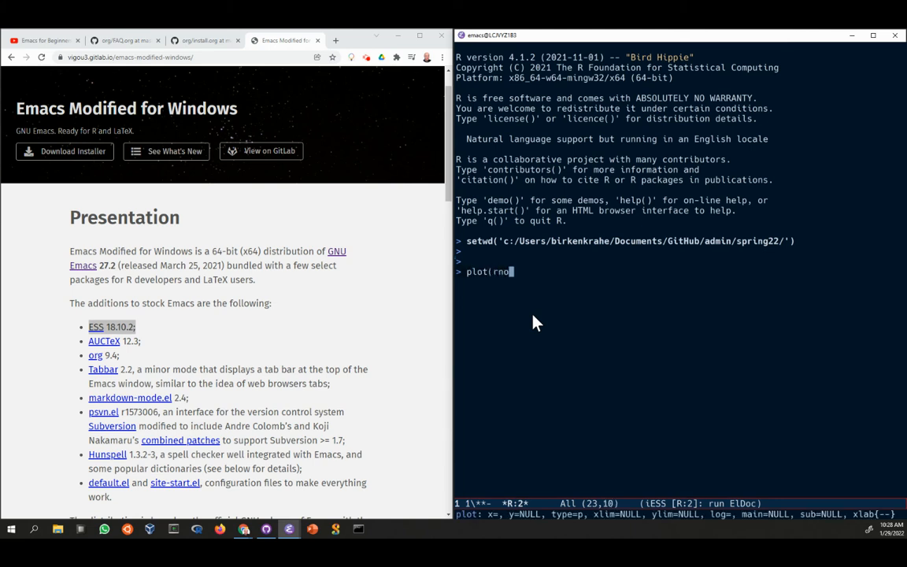
text(rm(100)))
key(Return)
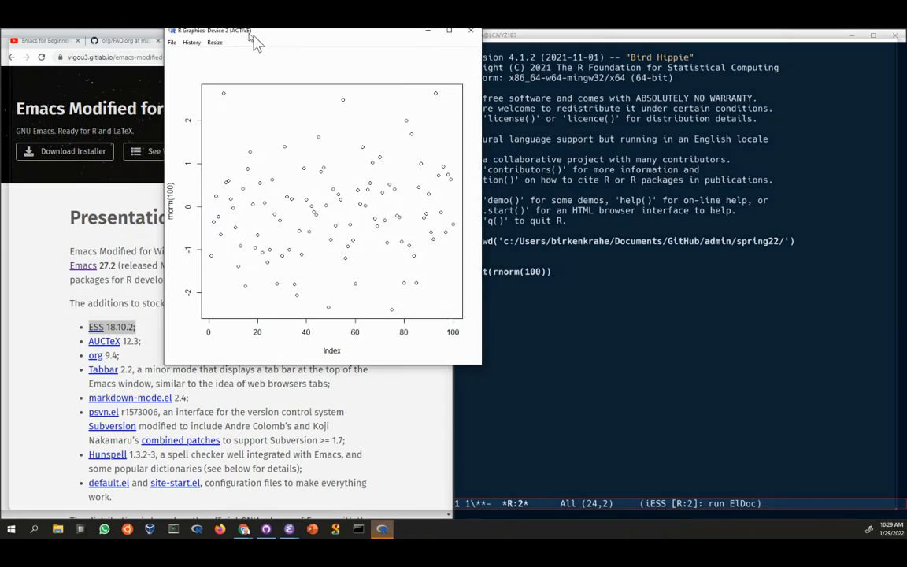
drag(253, 41, 241, 67)
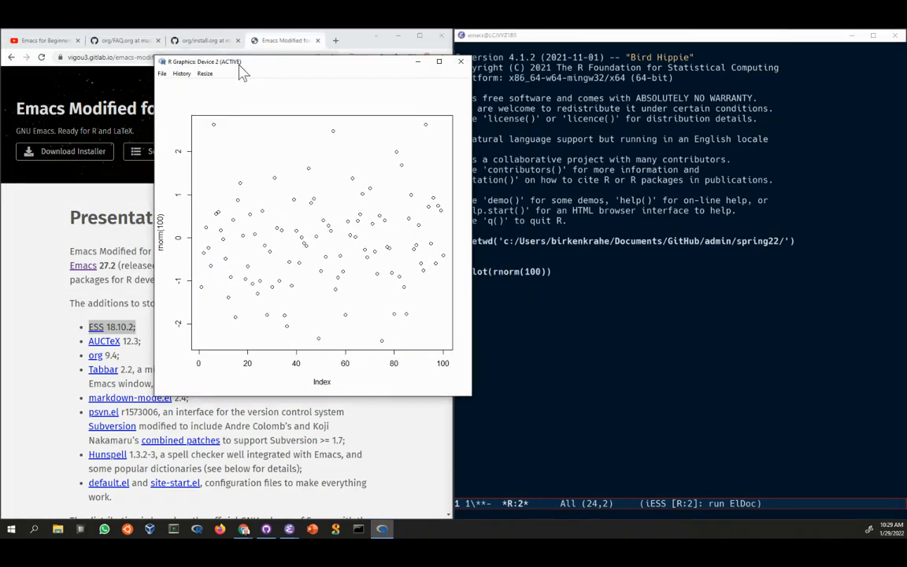
click(461, 61)
Show the structure of the built-in mtcars data set with str(mtcars)
text(str()
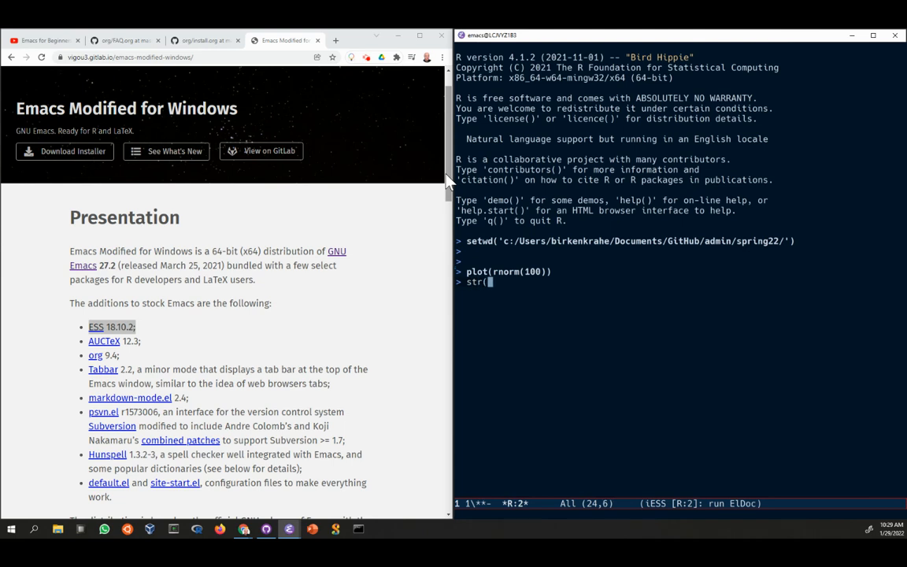
text(mtcar)
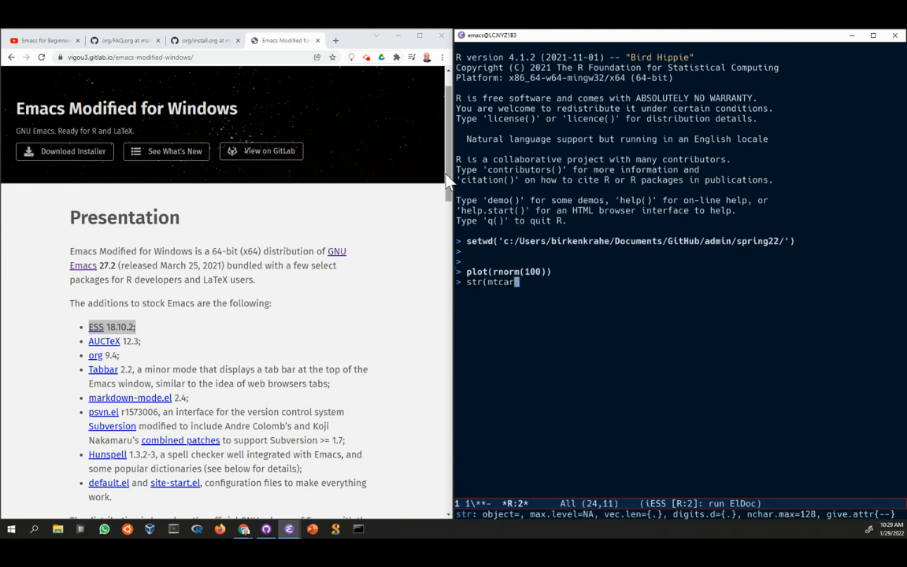
text(s))
key(Return)
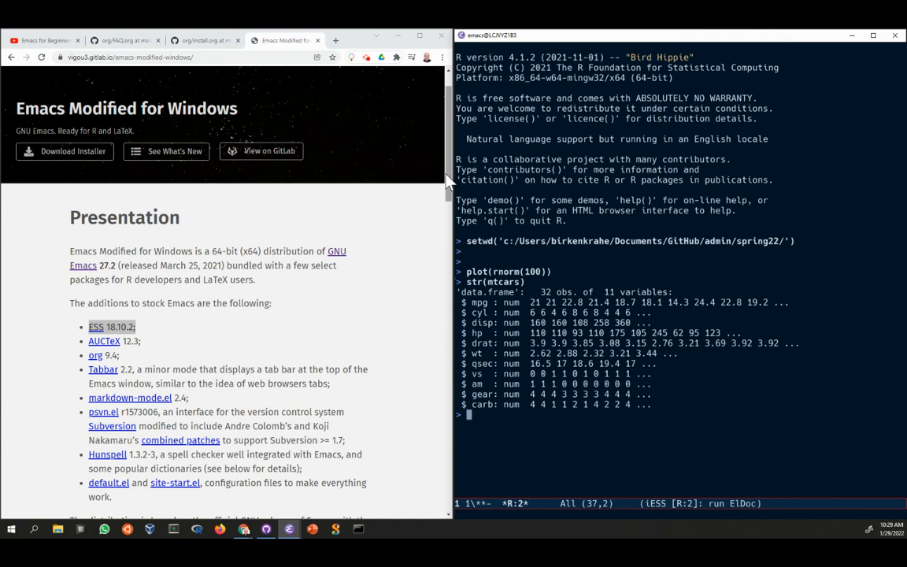
Switch back to the spring22.org buffer and highlight the item on opening R inside an Emacs shell
key(ctrl+x)
key(b)
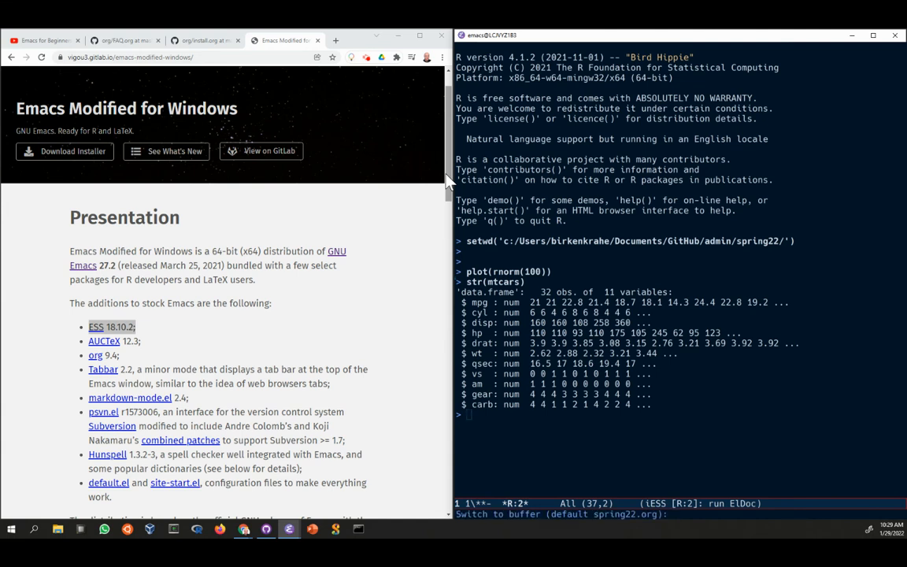
key(Return)
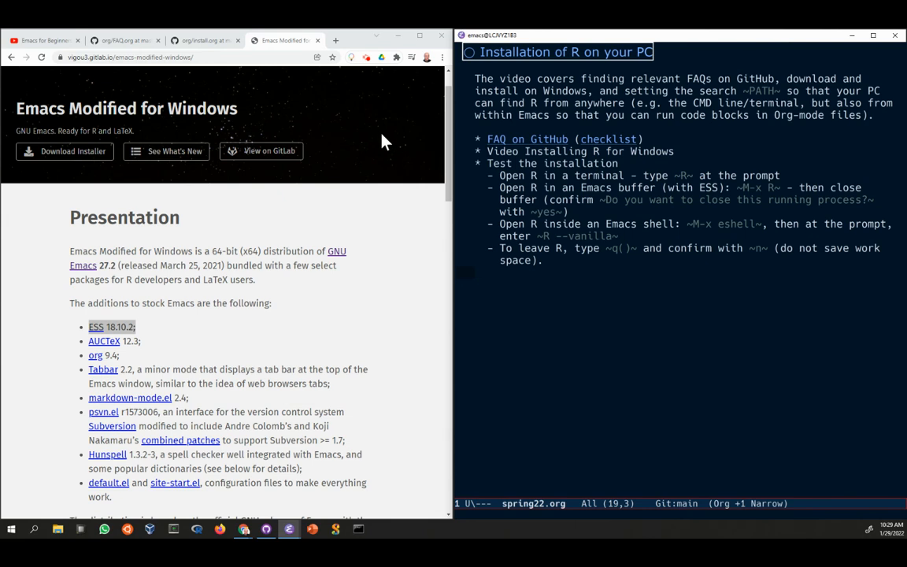
drag(500, 224, 622, 237)
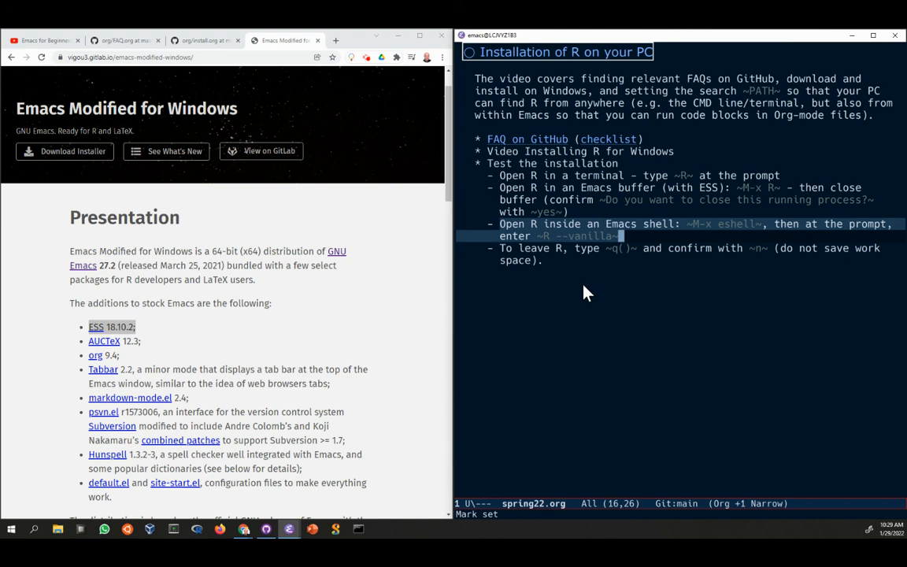
Open the Emacs shell with M-x eshell
key(alt+x)
text(eshell)
key(Return)
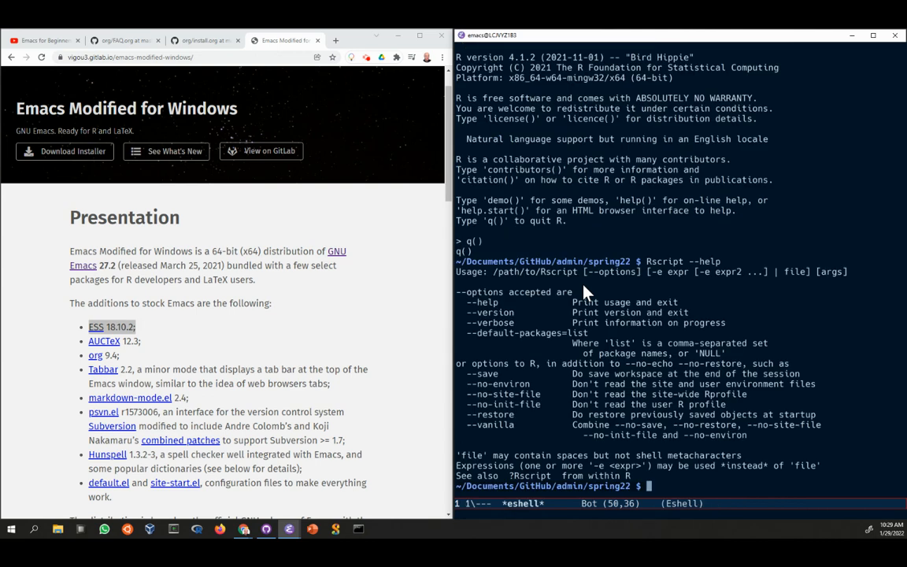
Clear the eshell screen and start R from its prompt, trying plain R before R --vanilla
text(clear)
key(Return)
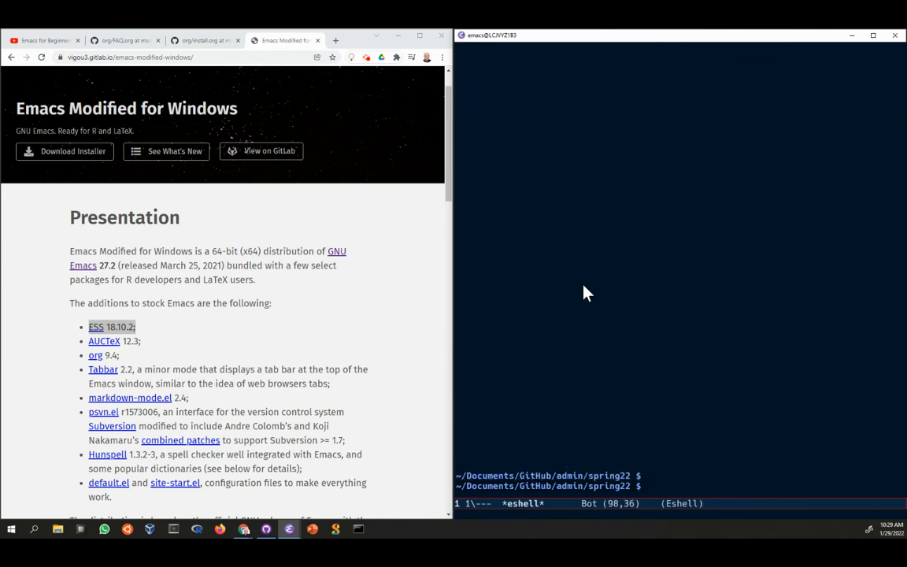
text(R)
key(Return)
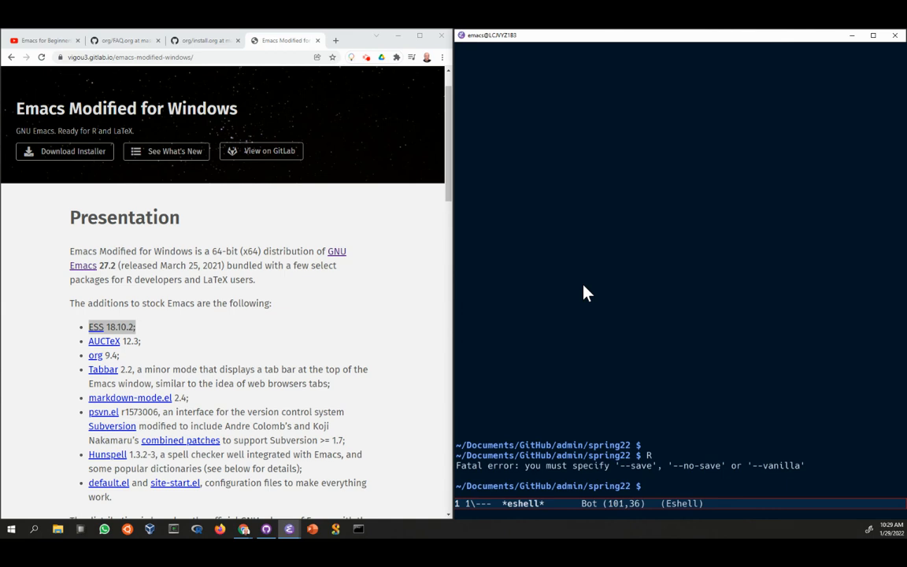
text(R --vanilla)
key(Return)
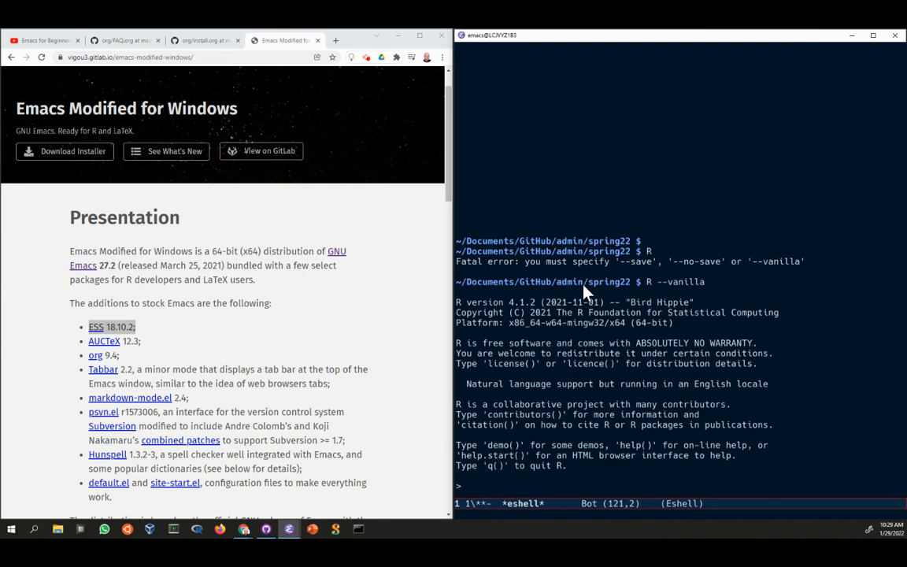
Show the structure of the mtcars data set with str(mtcars) in the eshell R session and quit R
text(str(mtcars))
key(Return)
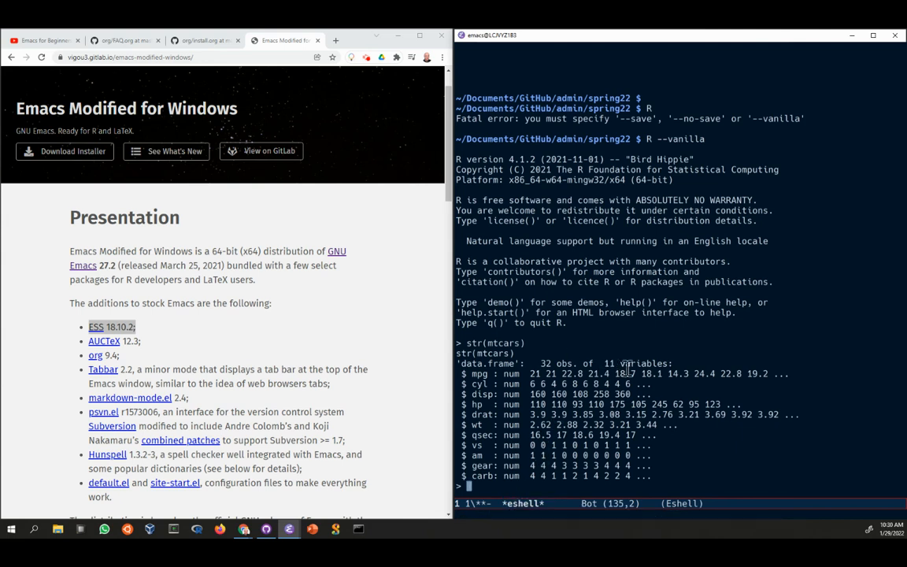
text(q()\)
key(Return)
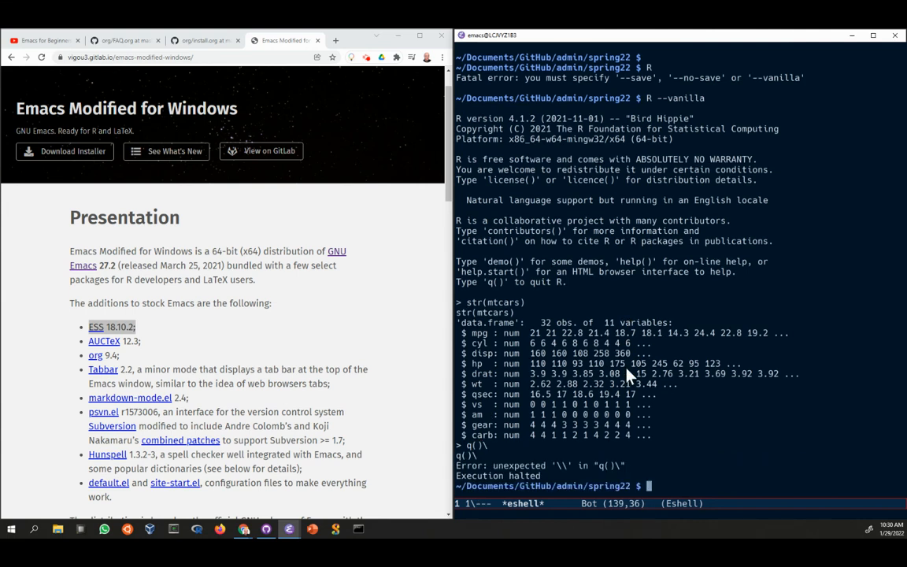
Switch back to the spring22.org buffer and place the cursor at the end of the item on leaving R
key(ctrl+x)
key(b)
key(Return)
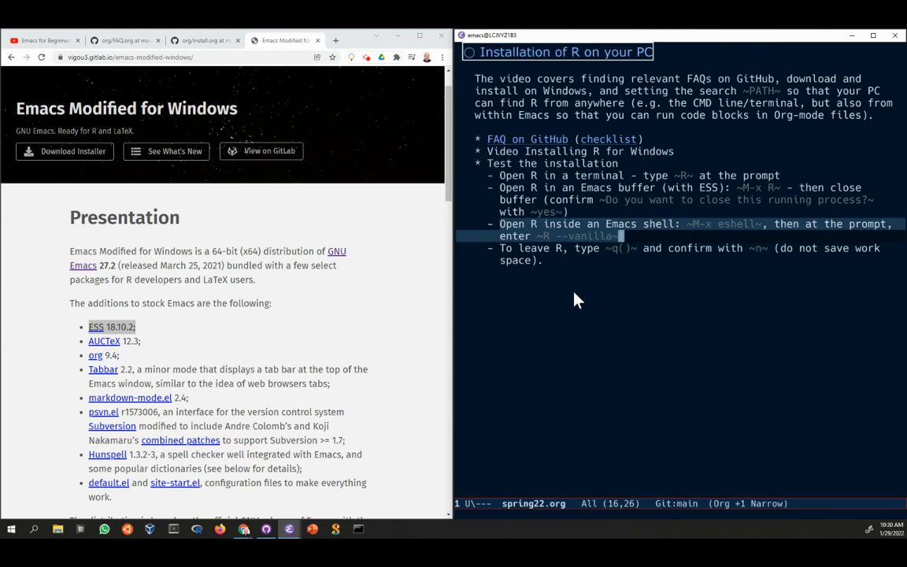
click(562, 261)
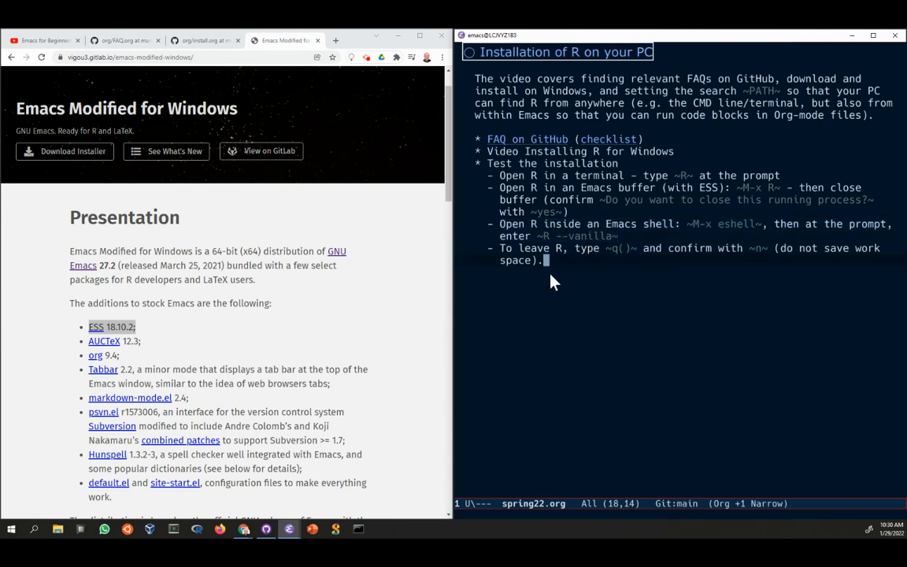